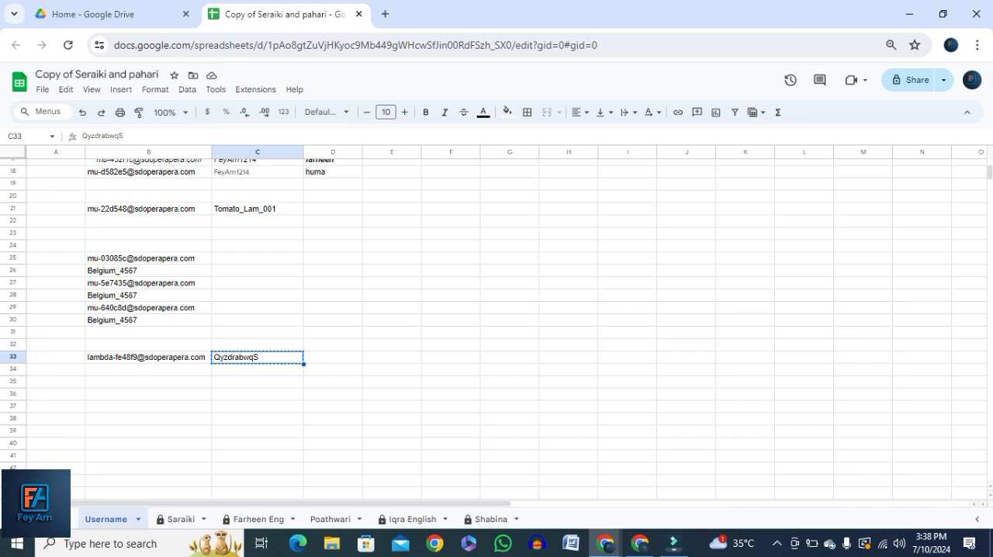
Copy the speech_lambda_worker pool link from cell B2 of the Username sheet
{"action": "scroll", "coordinate": [496, 326], "scroll_direction": "up", "scroll_amount": 5}
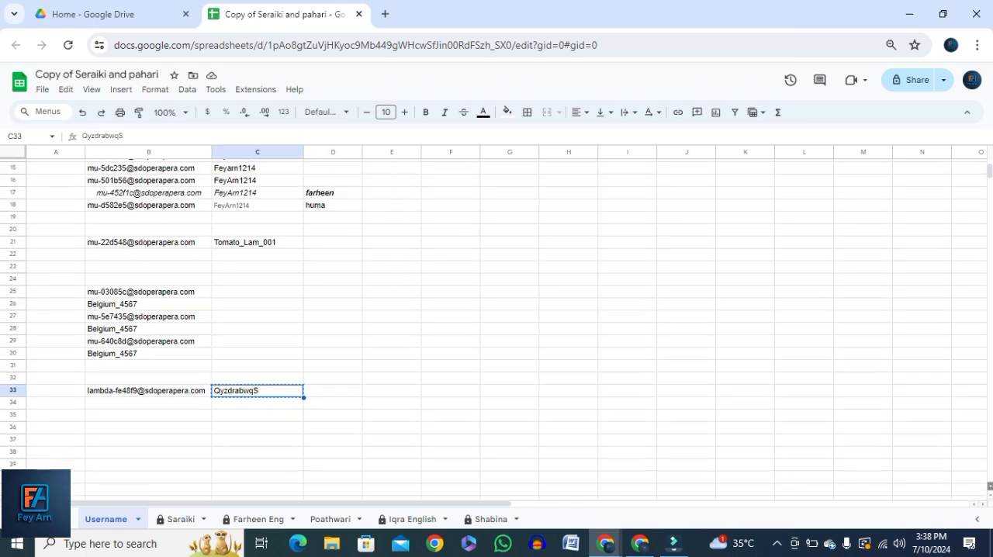
{"action": "mouse_move", "coordinate": [189, 177]}
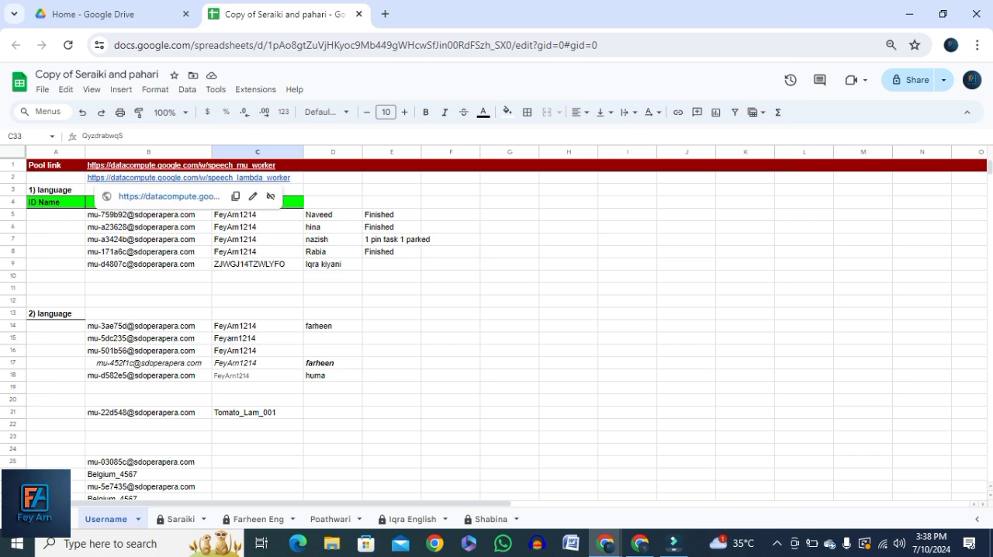
{"action": "left_click", "coordinate": [235, 196]}
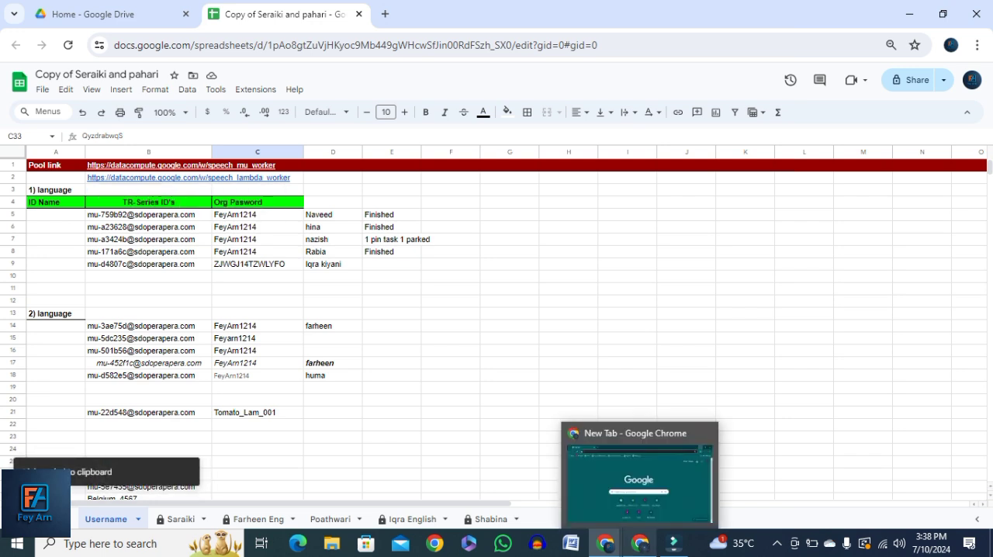
Open a new Incognito window in the other Chrome profile and load the copied speech_lambda_worker link
{"action": "left_click", "coordinate": [639, 542]}
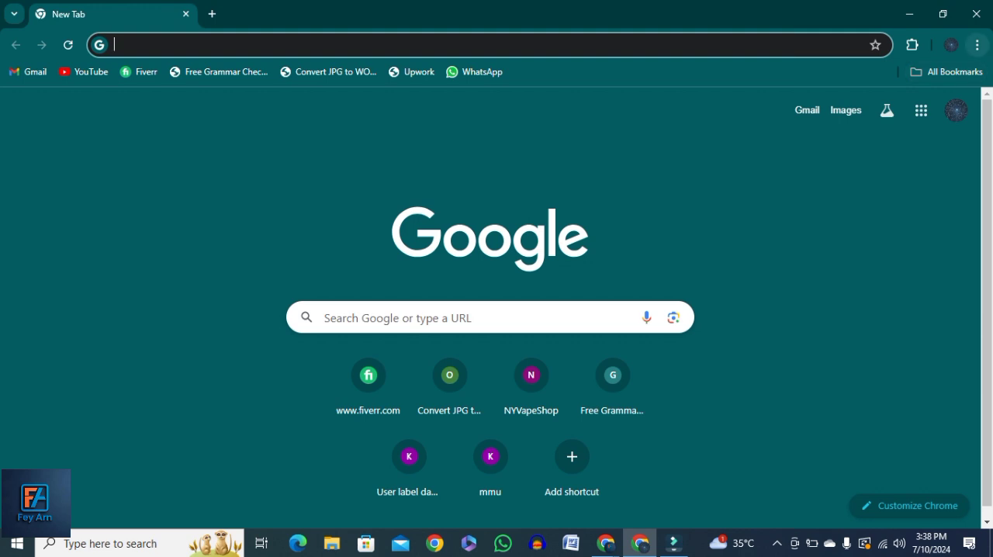
{"action": "left_click", "coordinate": [976, 44]}
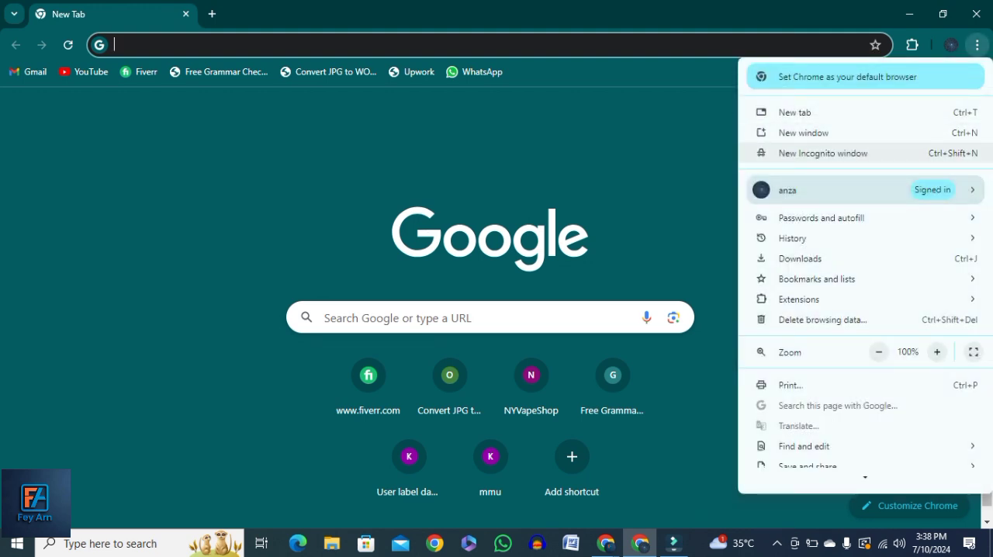
{"action": "left_click", "coordinate": [822, 153]}
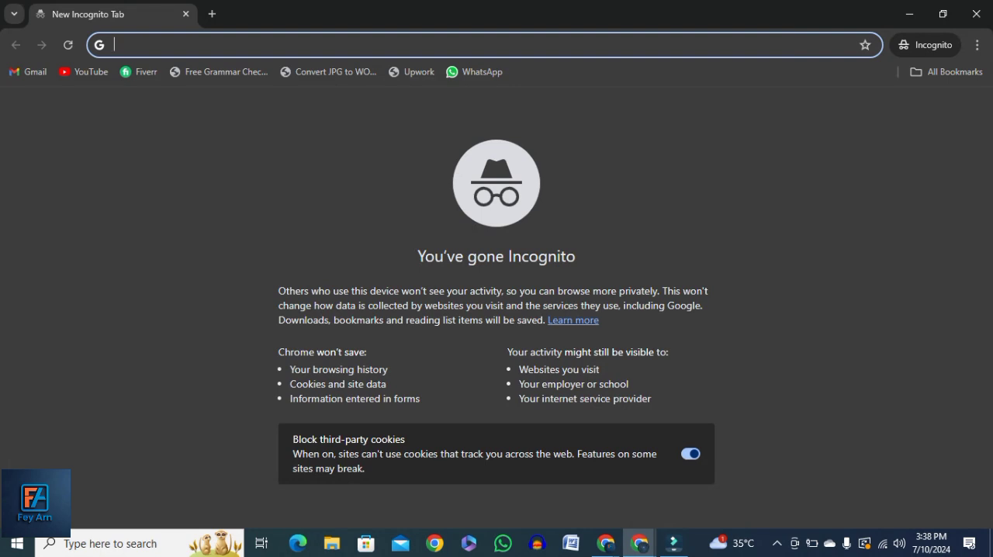
{"action": "key", "text": "ctrl+v"}
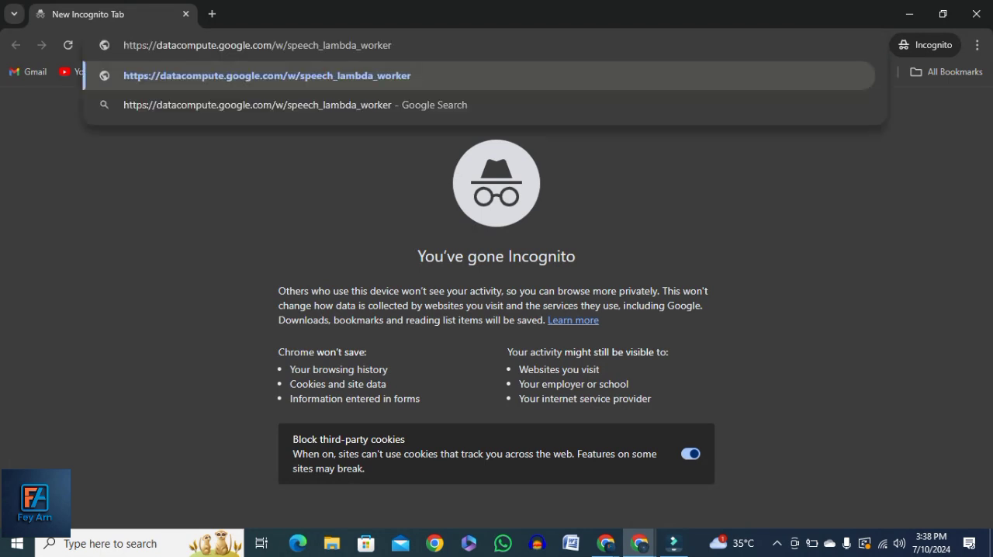
{"action": "key", "text": "Return"}
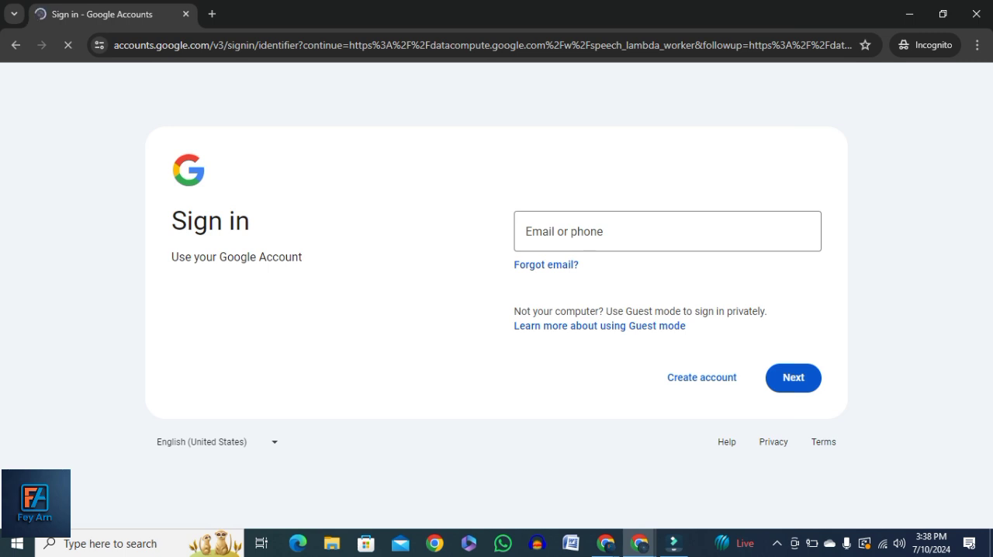
Copy the worker's account e-mail from cell B33 of the Username sheet and submit it on the Google sign-in page
{"action": "mouse_move", "coordinate": [639, 543]}
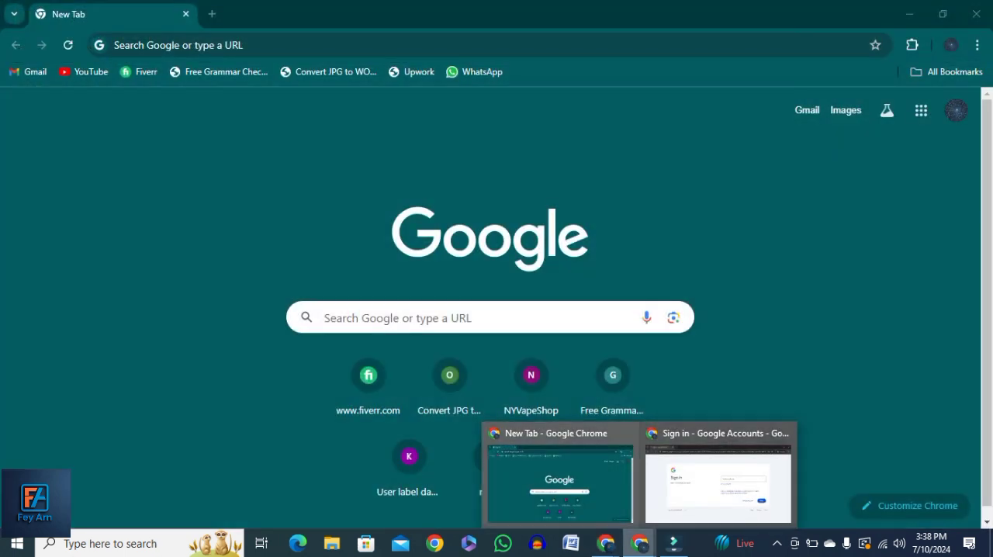
{"action": "mouse_move", "coordinate": [605, 542]}
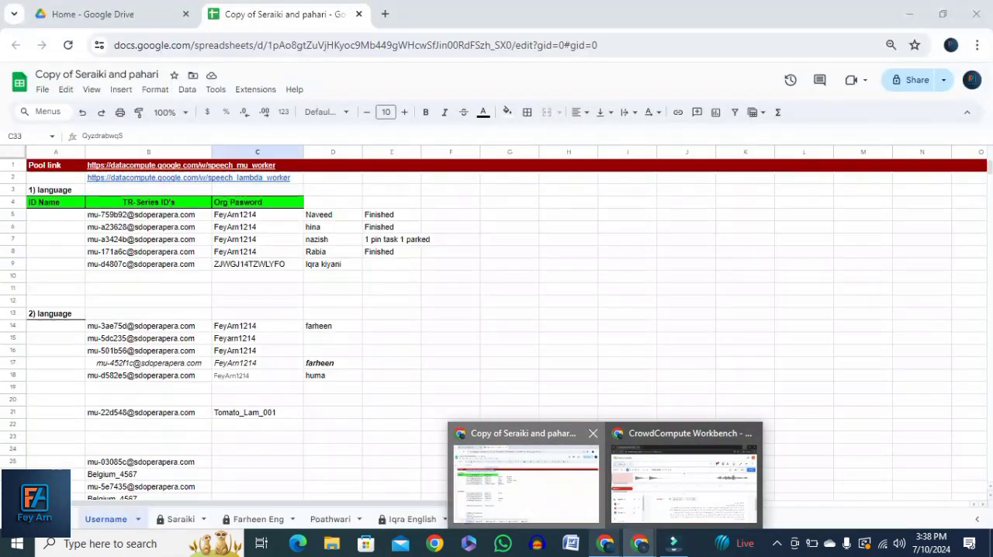
{"action": "left_click", "coordinate": [530, 479]}
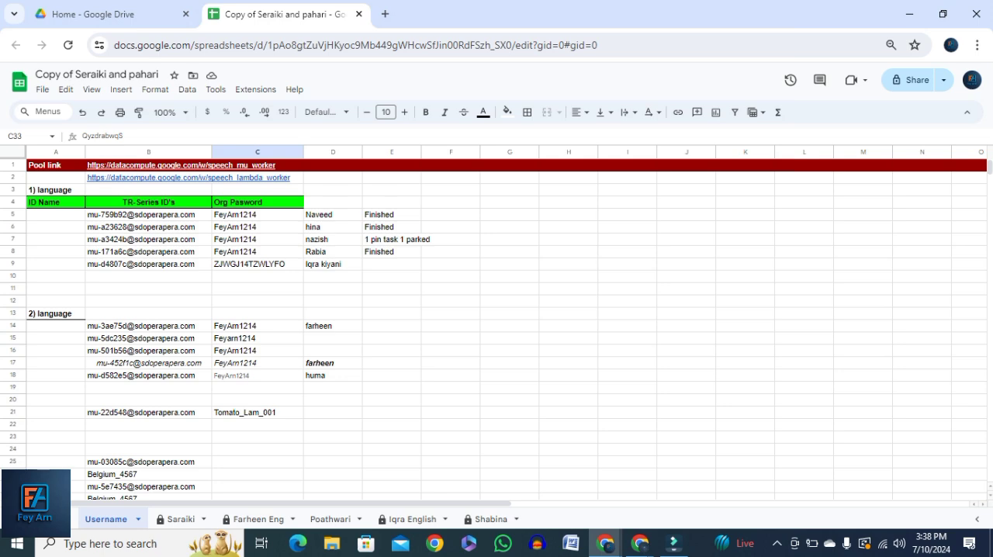
{"action": "scroll", "coordinate": [497, 329], "scroll_direction": "down", "scroll_amount": 5}
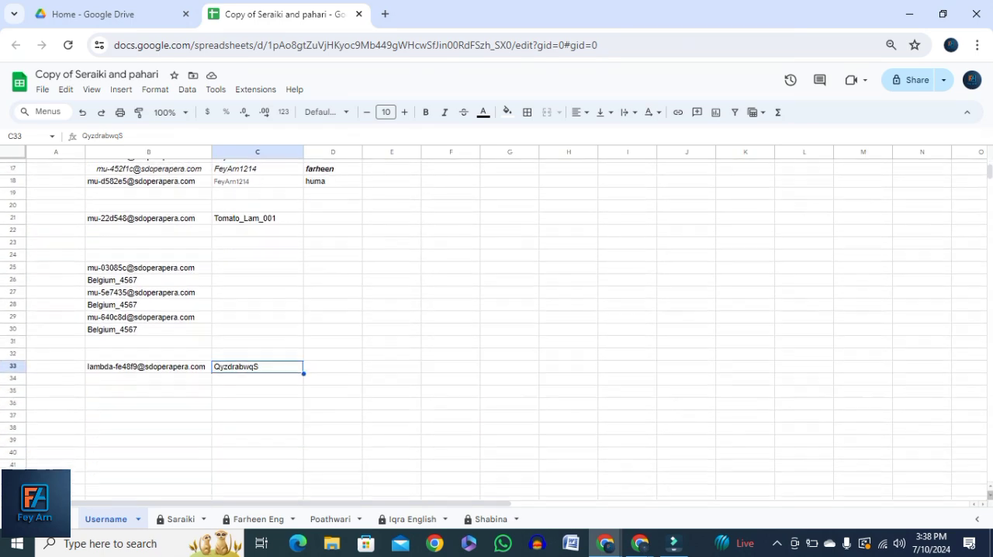
{"action": "left_click", "coordinate": [148, 358]}
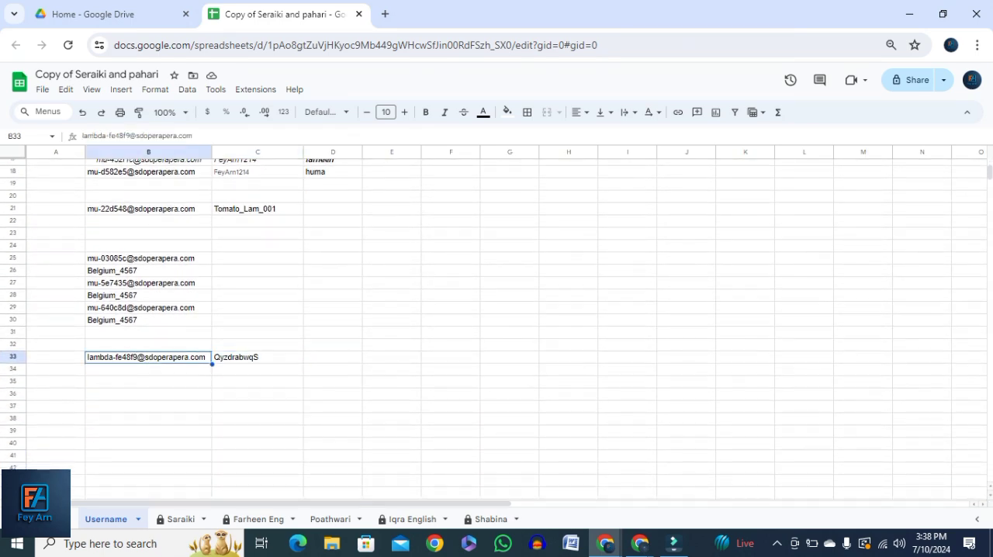
{"action": "key", "text": "ctrl+c"}
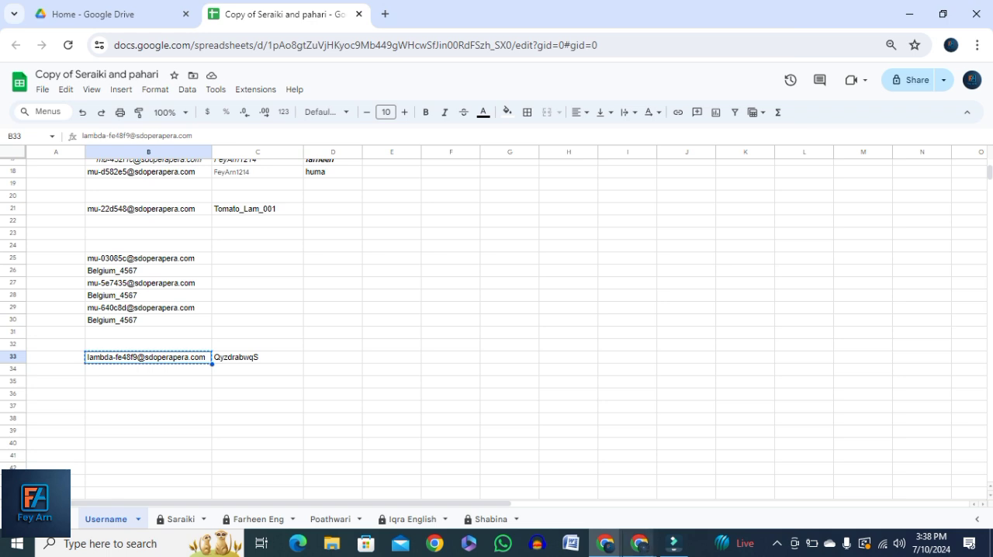
{"action": "mouse_move", "coordinate": [639, 543]}
{"action": "left_click", "coordinate": [714, 477]}
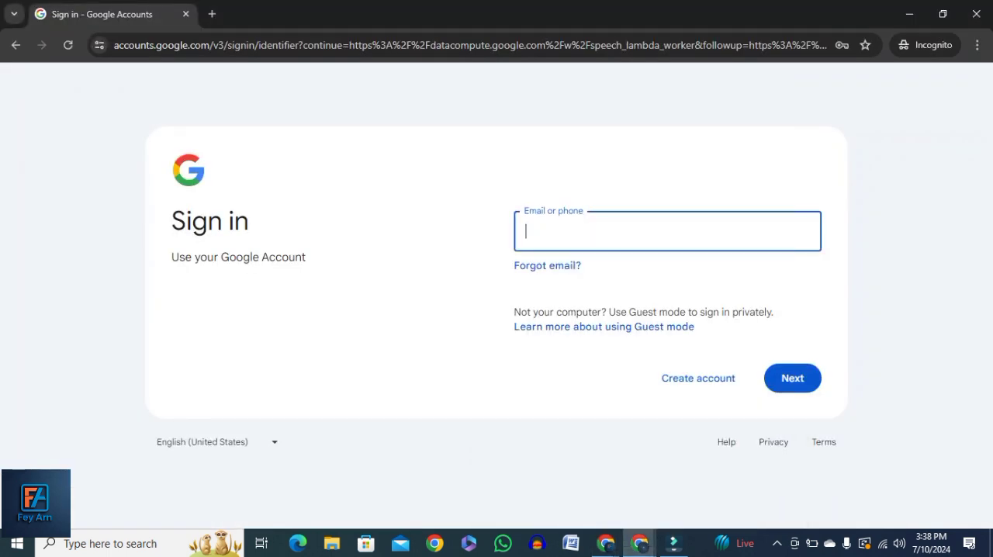
{"action": "key", "text": "ctrl+v"}
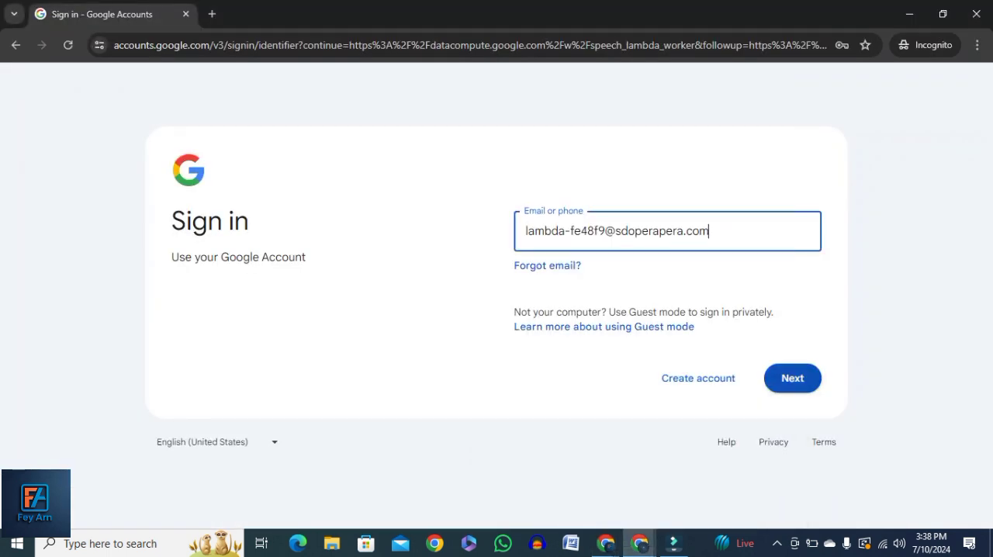
{"action": "key", "text": "Return"}
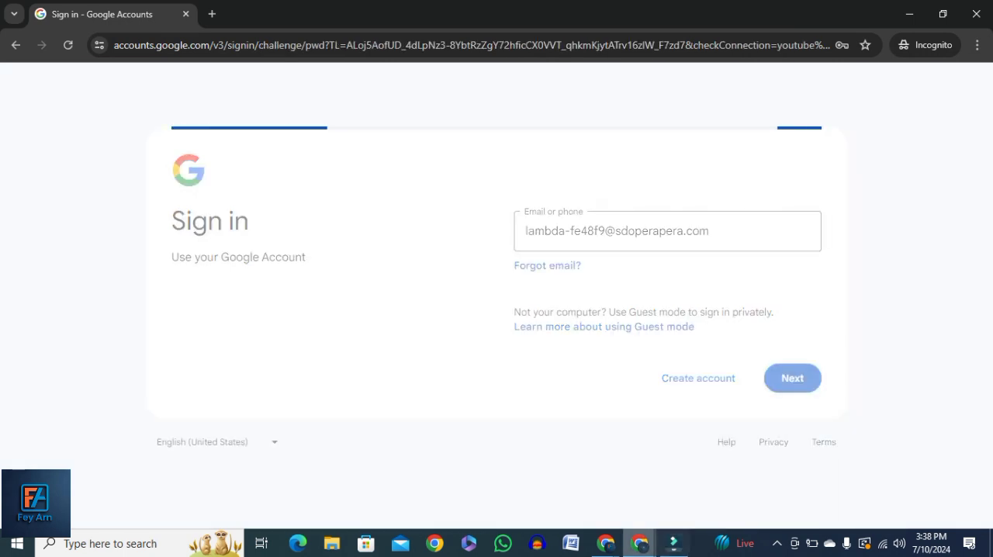
Copy the account password from cell C33 of the Username sheet and enter it in the sign-in page's password field
{"action": "mouse_move", "coordinate": [639, 542]}
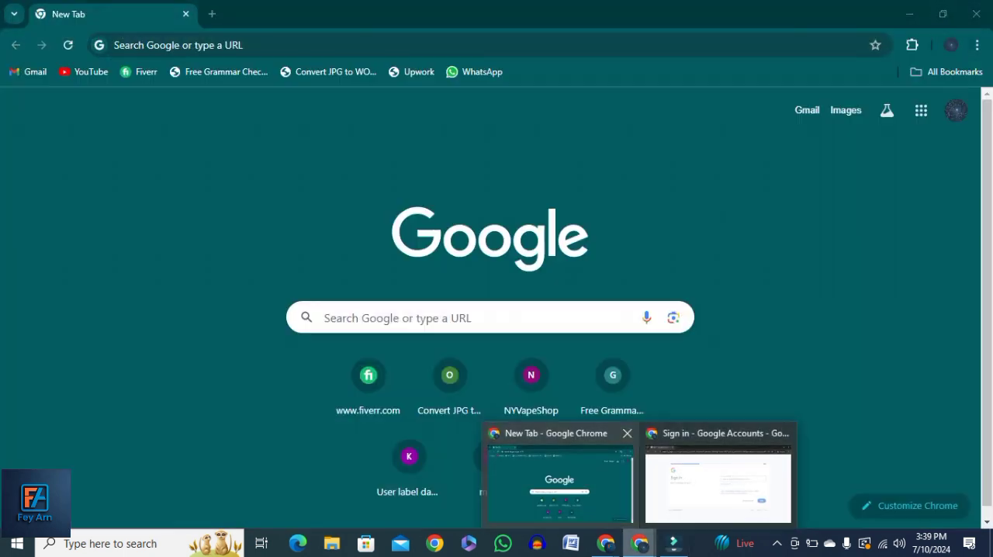
{"action": "mouse_move", "coordinate": [605, 543]}
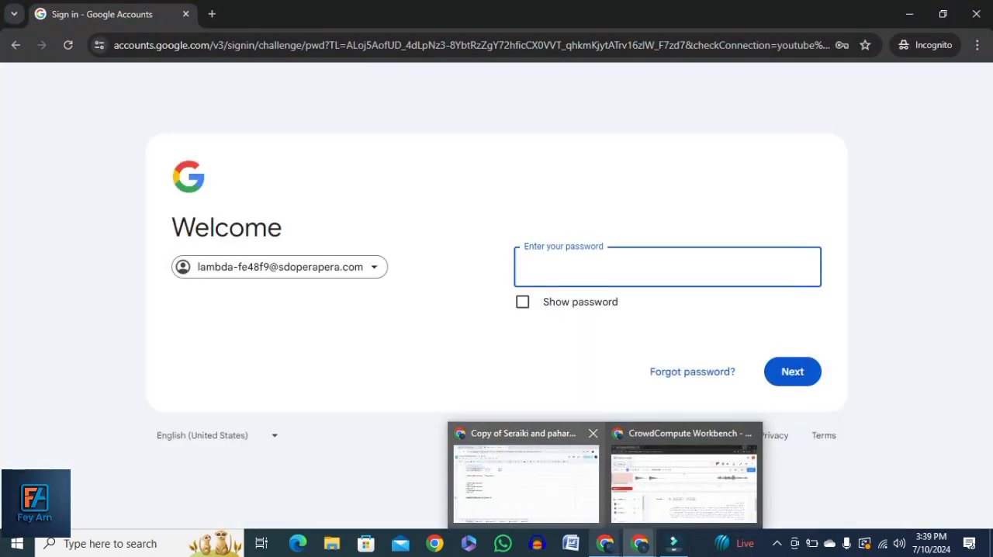
{"action": "left_click", "coordinate": [525, 473]}
{"action": "left_click", "coordinate": [258, 357]}
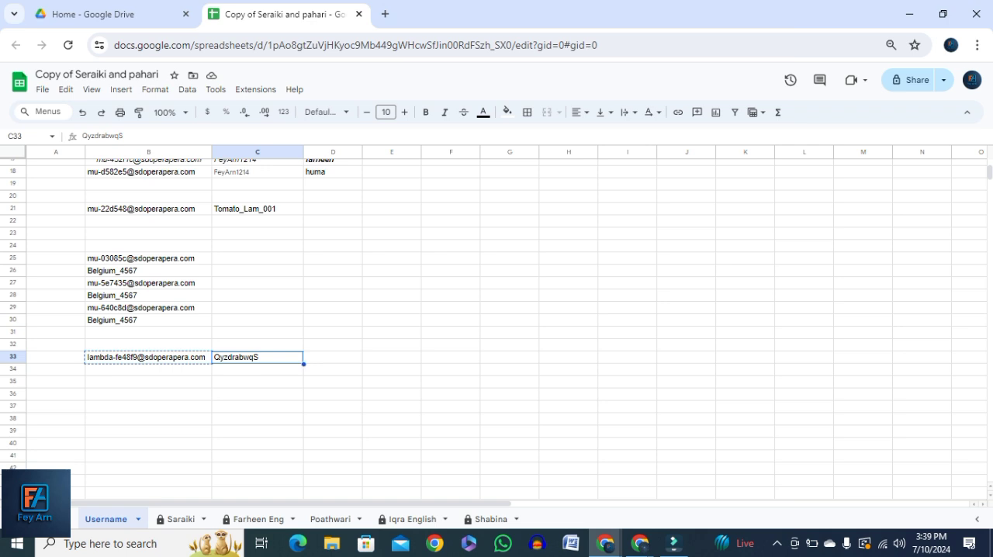
{"action": "key", "text": "ctrl+c"}
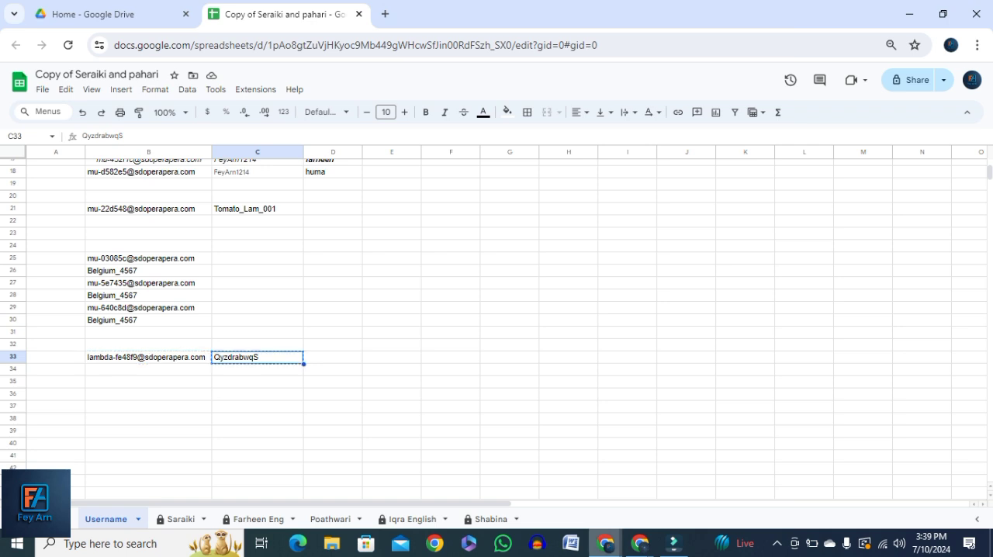
{"action": "mouse_move", "coordinate": [639, 542]}
{"action": "left_click", "coordinate": [717, 477]}
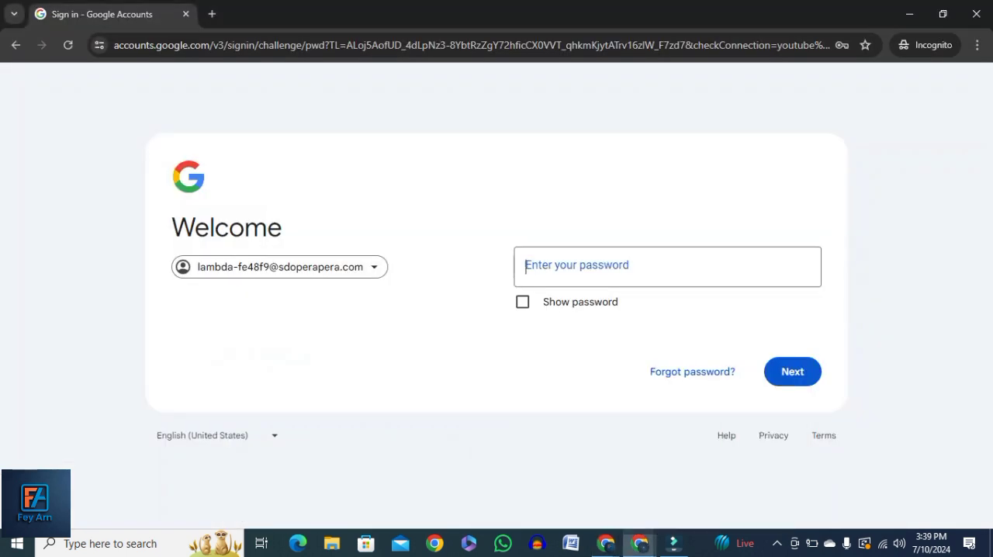
{"action": "key", "text": "ctrl+v"}
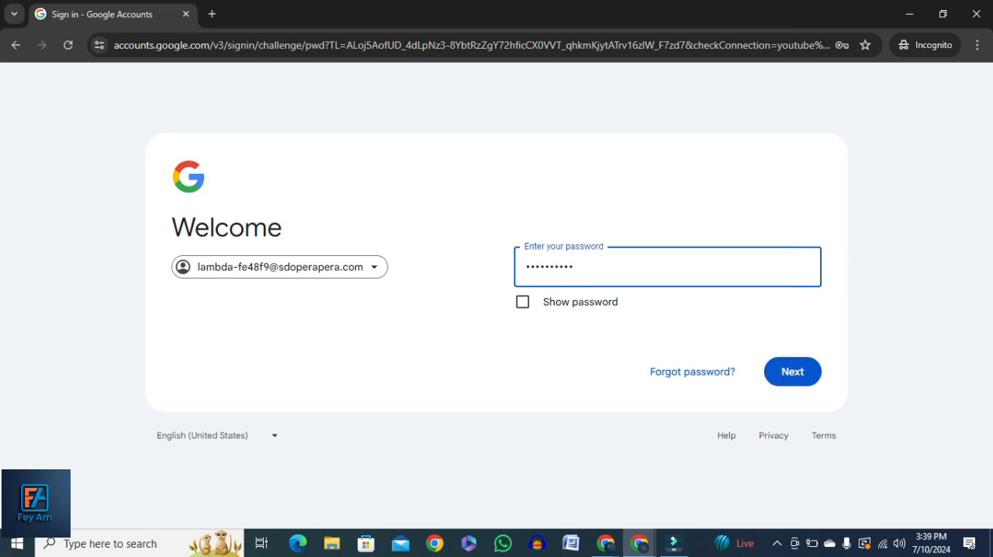
Switch to the already open CrowdCompute Workbench window with the speech_lambda_worker task
{"action": "mouse_move", "coordinate": [639, 543]}
{"action": "mouse_move", "coordinate": [605, 542]}
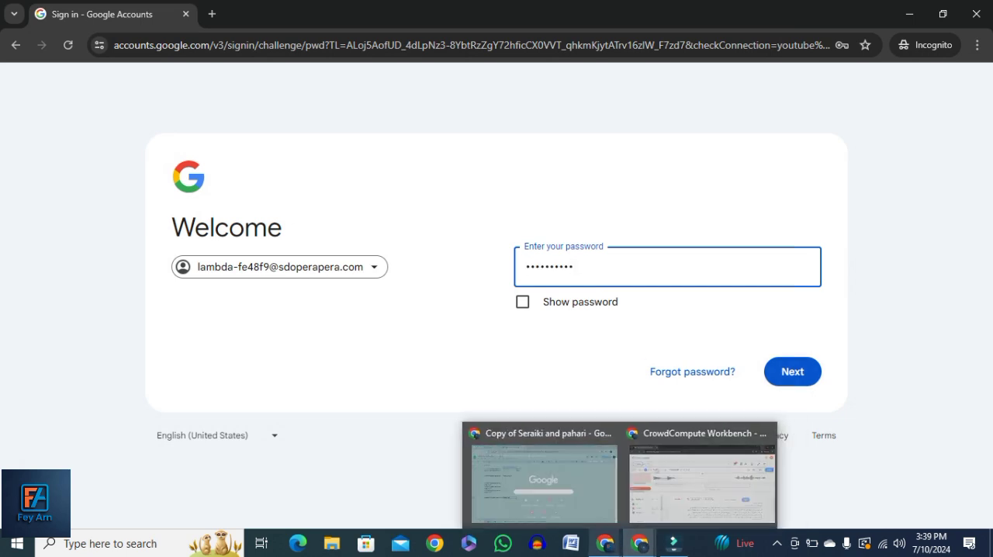
{"action": "left_click", "coordinate": [696, 476]}
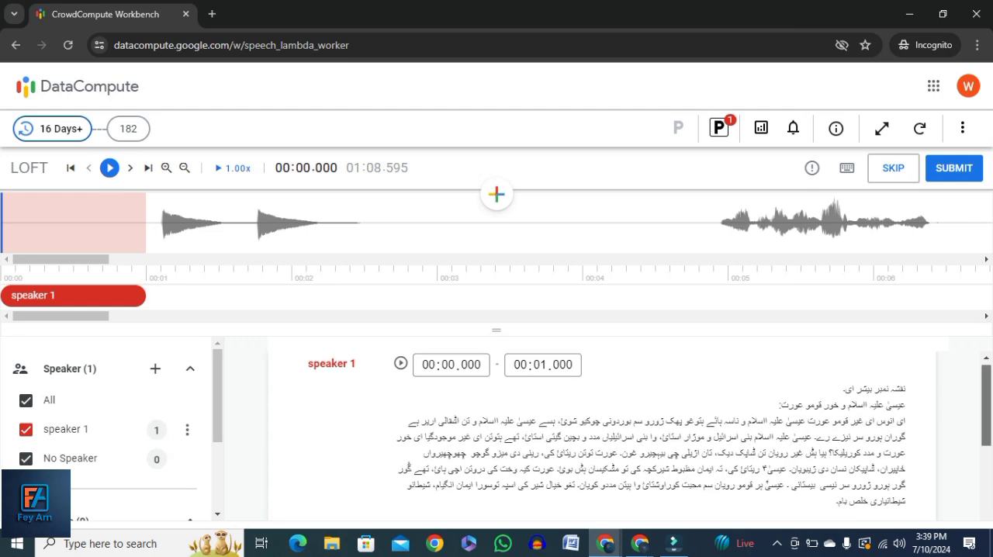
Play the existing speaker 1 segment covering the first second of audio and remove it from the task
{"action": "scroll", "coordinate": [601, 426], "scroll_direction": "down", "scroll_amount": 2}
{"action": "scroll", "coordinate": [601, 426], "scroll_direction": "up", "scroll_amount": 1}
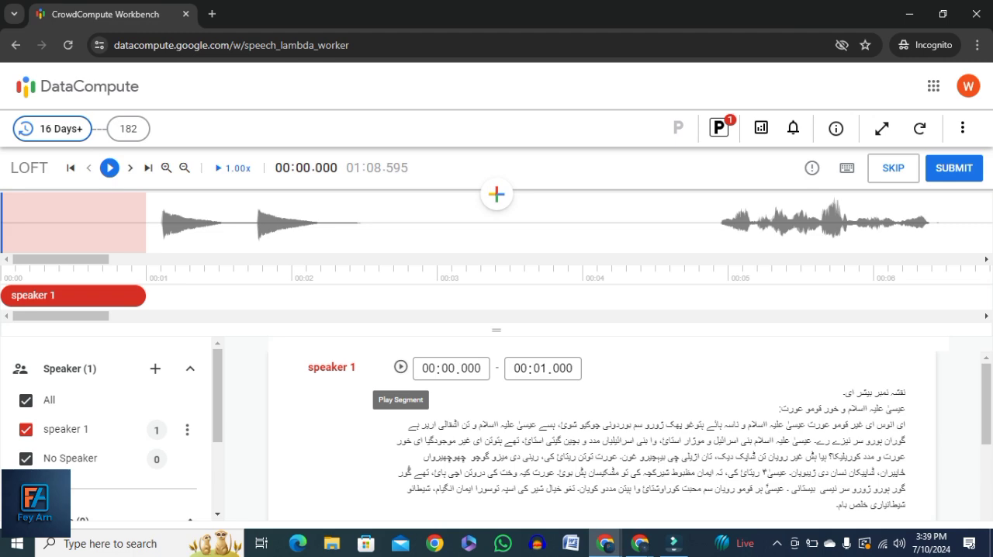
{"action": "left_click", "coordinate": [401, 367]}
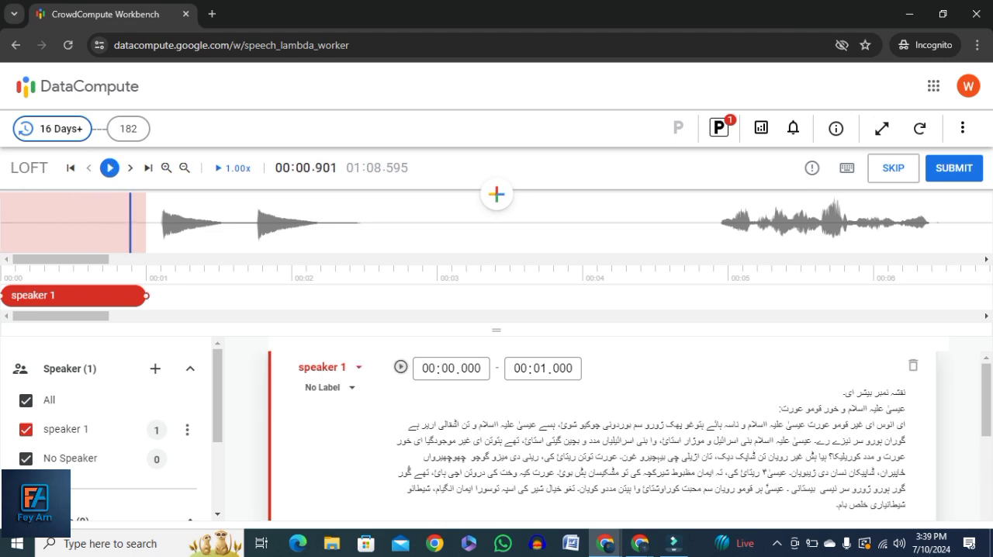
{"action": "left_click", "coordinate": [912, 364]}
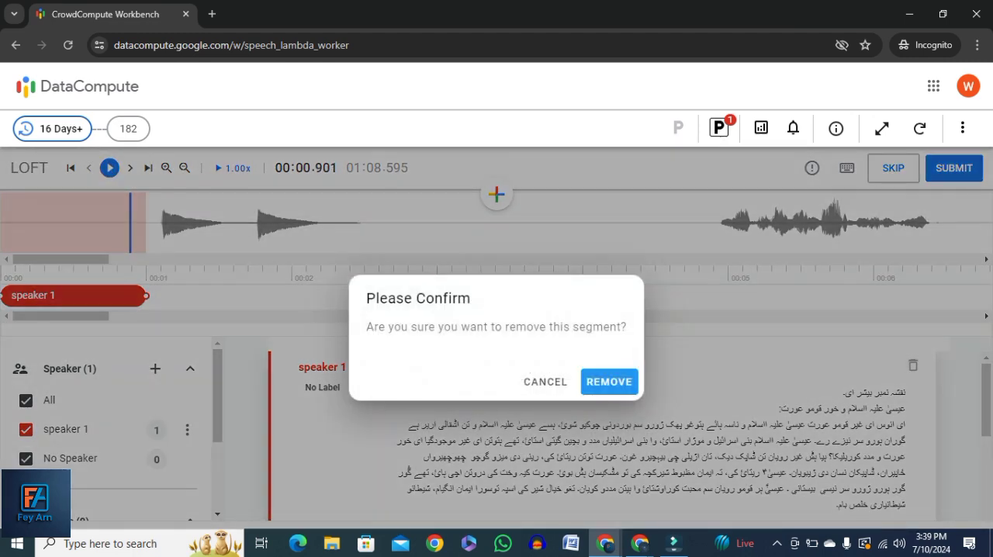
{"action": "left_click", "coordinate": [609, 381]}
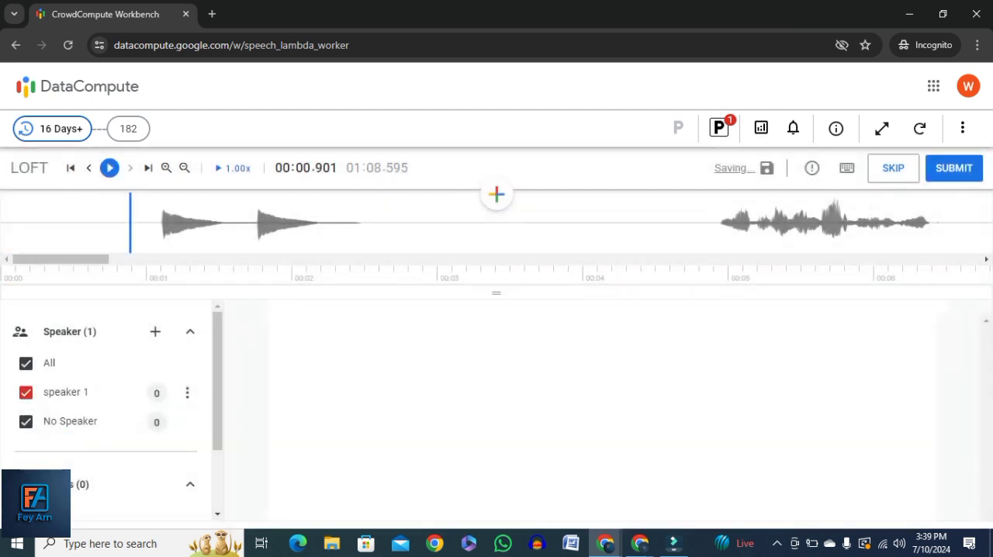
Add a segment over the first two sound bursts in the waveform, from 00:01.110 to 00:02.465
{"action": "left_click", "coordinate": [161, 224]}
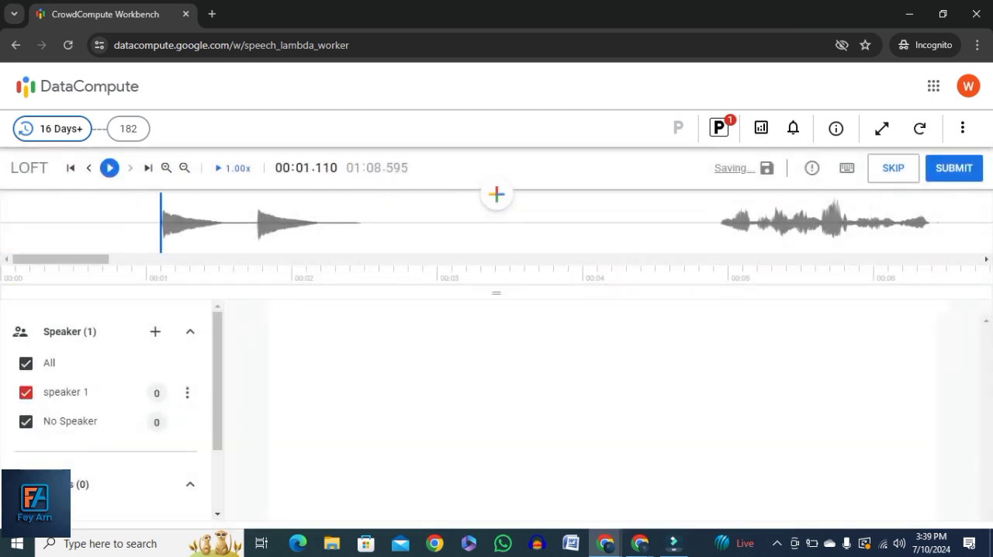
{"action": "left_click", "coordinate": [496, 194]}
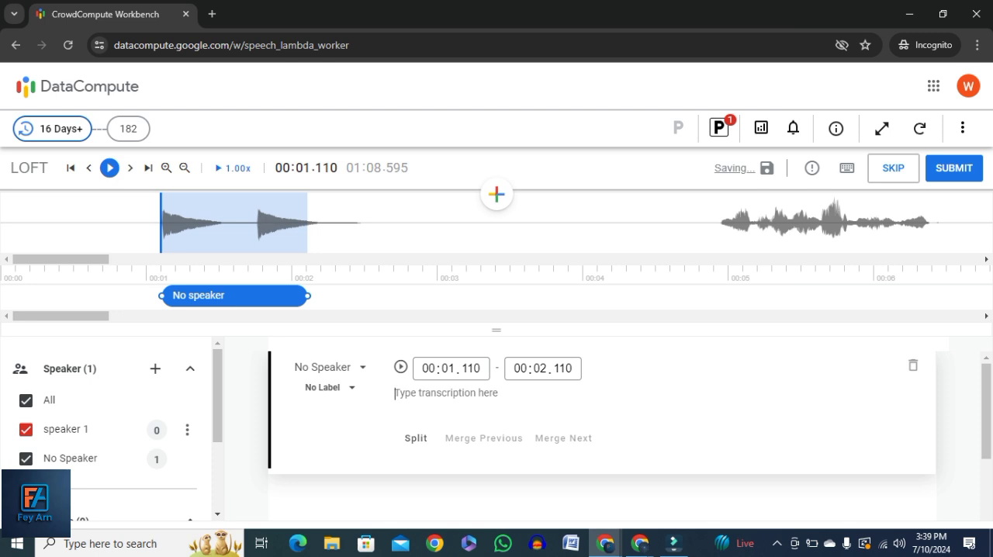
{"action": "left_click", "coordinate": [359, 223]}
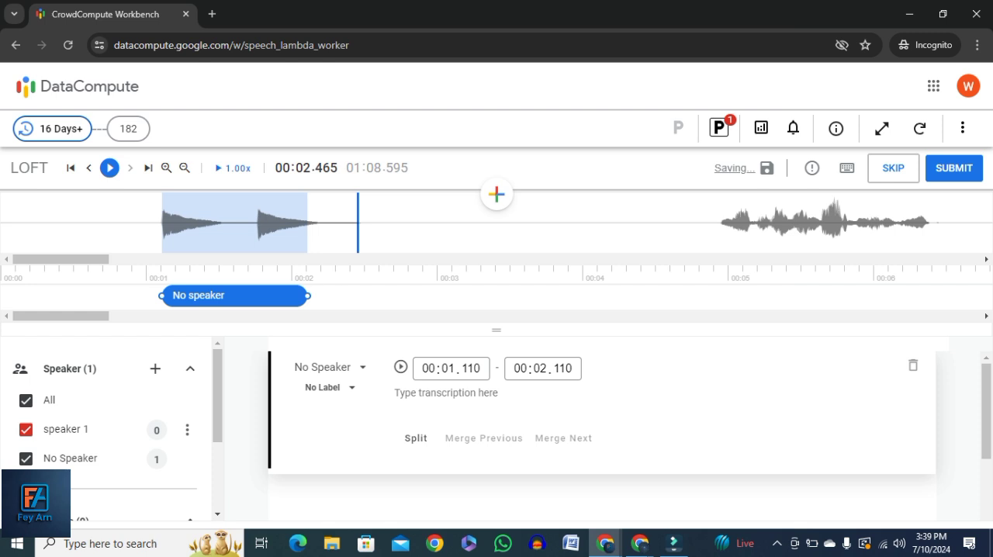
{"action": "key", "text": "ctrl+bracketright"}
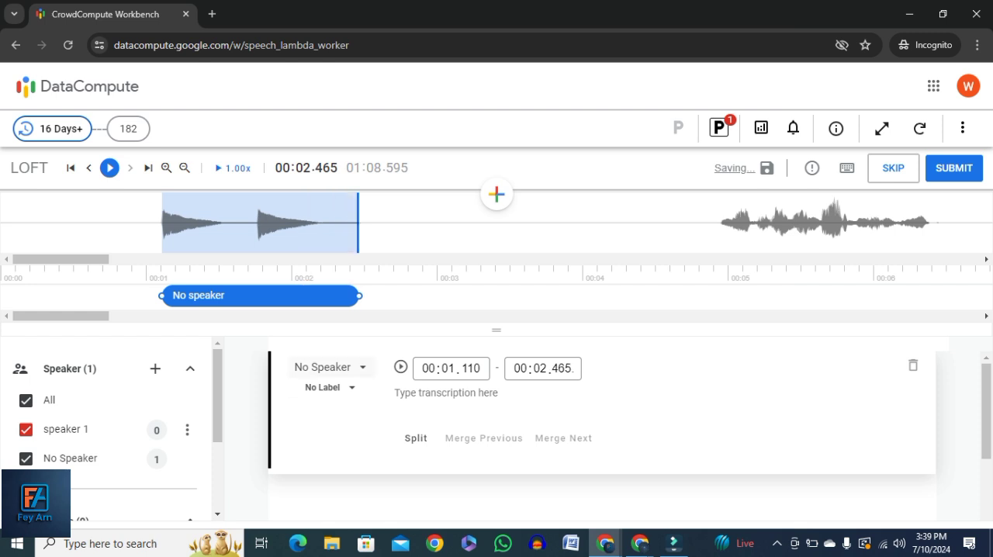
Assign the new segment to speaker 1 and play it back
{"action": "left_click", "coordinate": [330, 367]}
{"action": "left_click", "coordinate": [325, 415]}
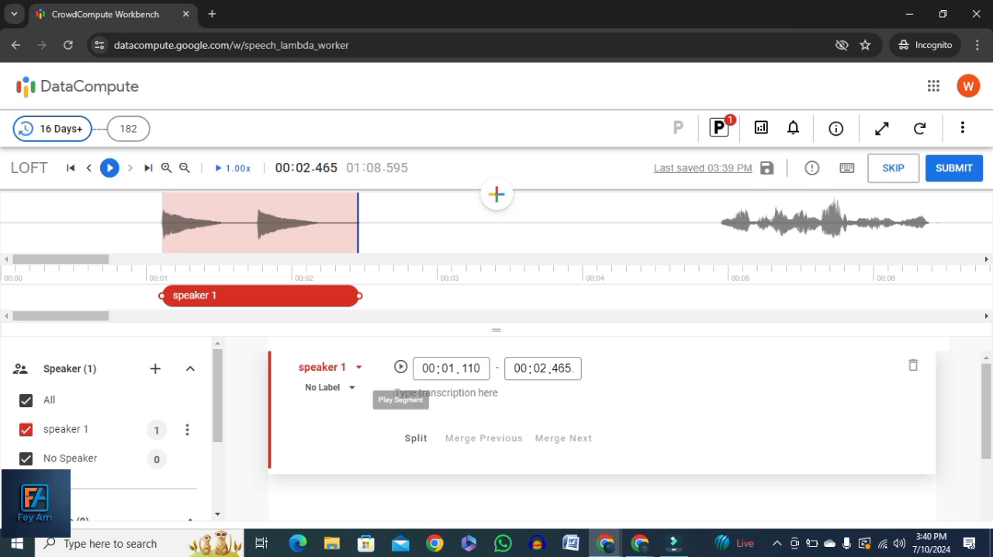
{"action": "left_click", "coordinate": [400, 367]}
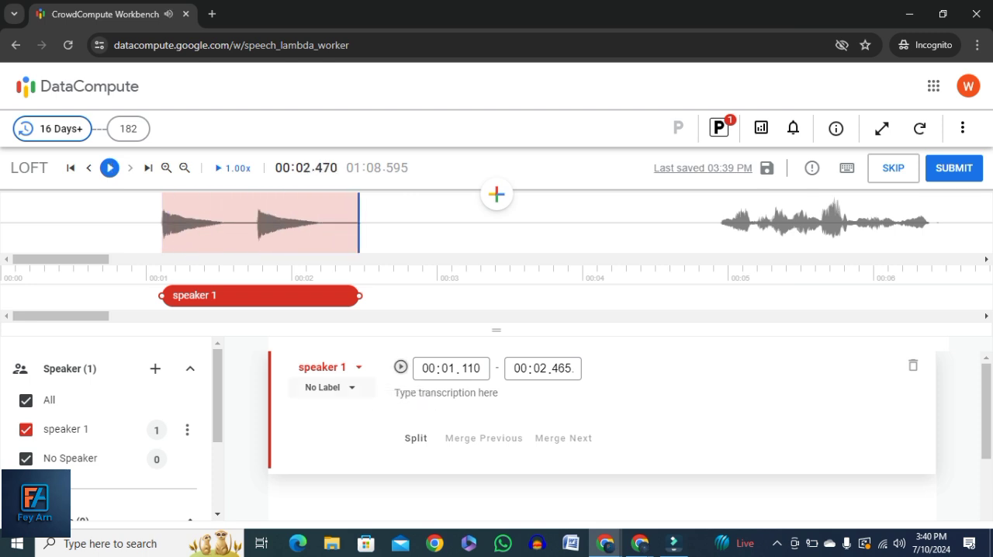
Label the segment from 00:01.110 to 00:02.465 as Ring Tone
{"action": "left_click", "coordinate": [329, 387]}
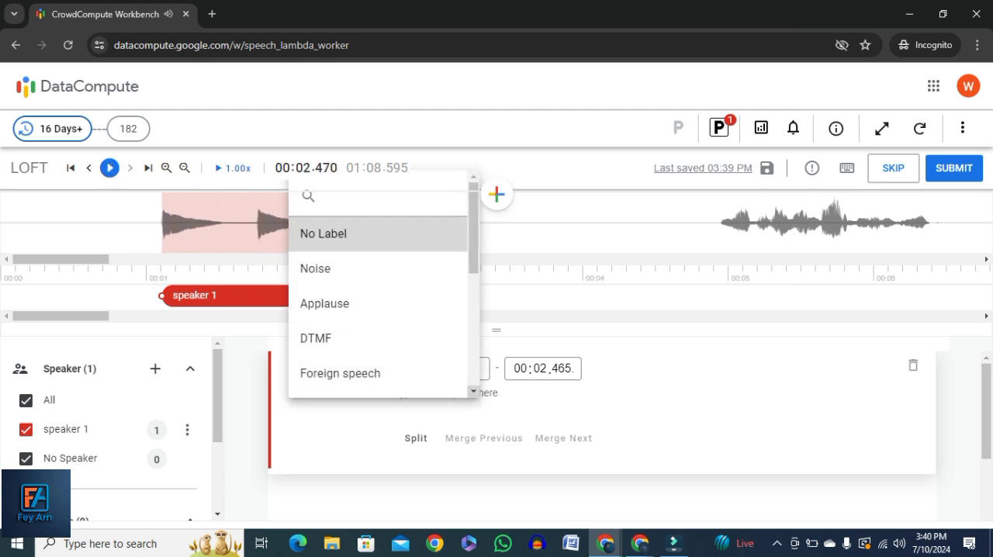
{"action": "scroll", "coordinate": [377, 341], "scroll_direction": "down", "scroll_amount": 2}
{"action": "left_click", "coordinate": [378, 342]}
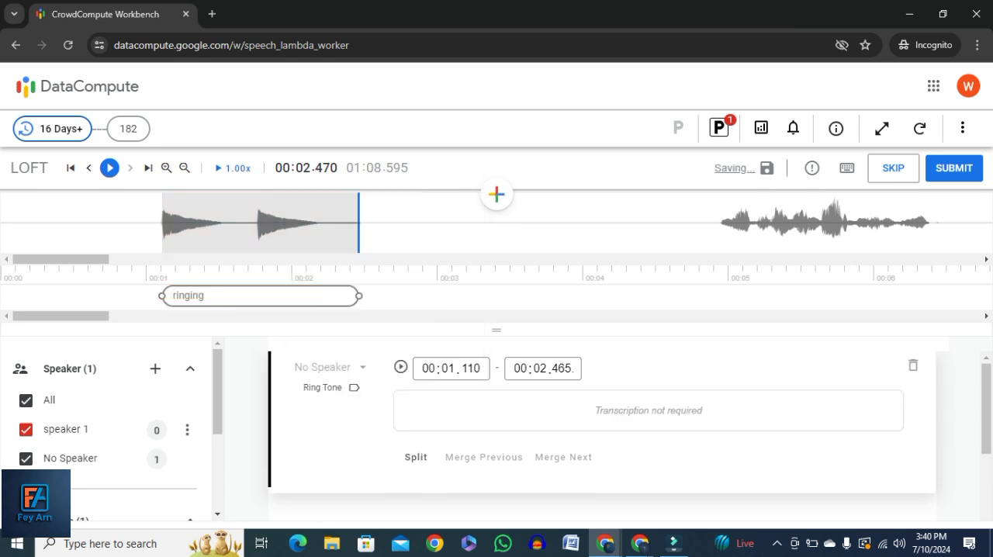
Add a segment over the first stretch of speech, from 00:04.950 to 00:06.395, and assign it to speaker 1
{"action": "left_click", "coordinate": [720, 223]}
{"action": "left_click", "coordinate": [497, 194]}
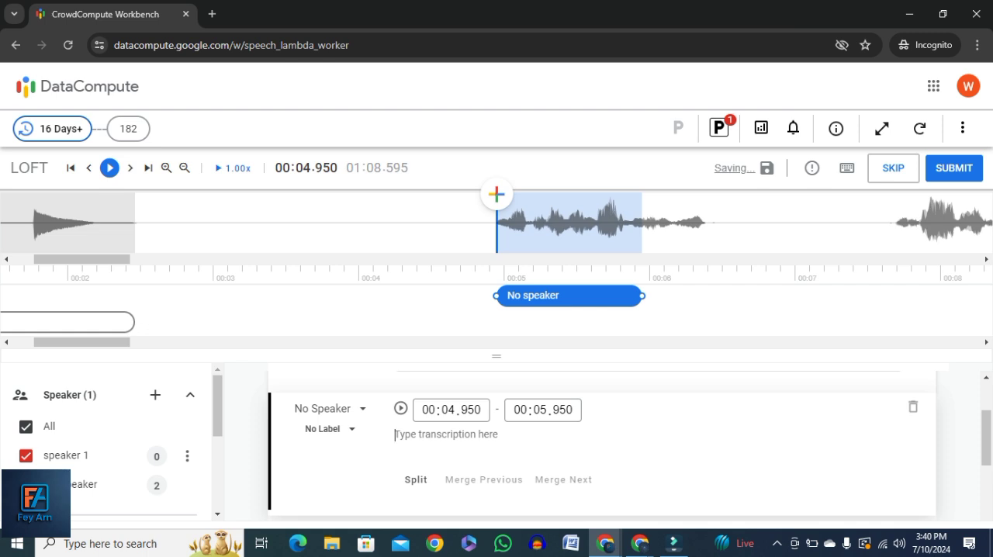
{"action": "left_click", "coordinate": [706, 223]}
{"action": "key", "text": "bracketright"}
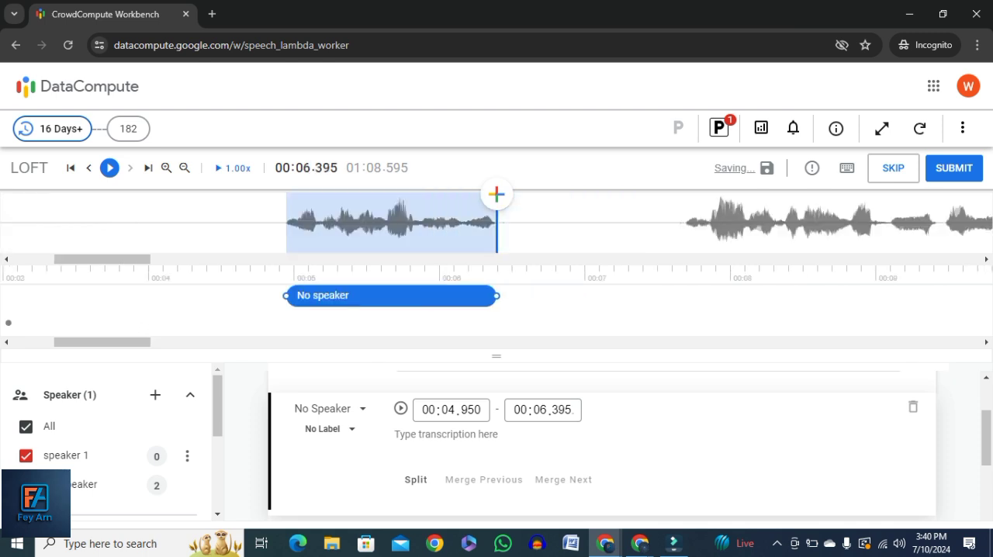
{"action": "left_click", "coordinate": [332, 409]}
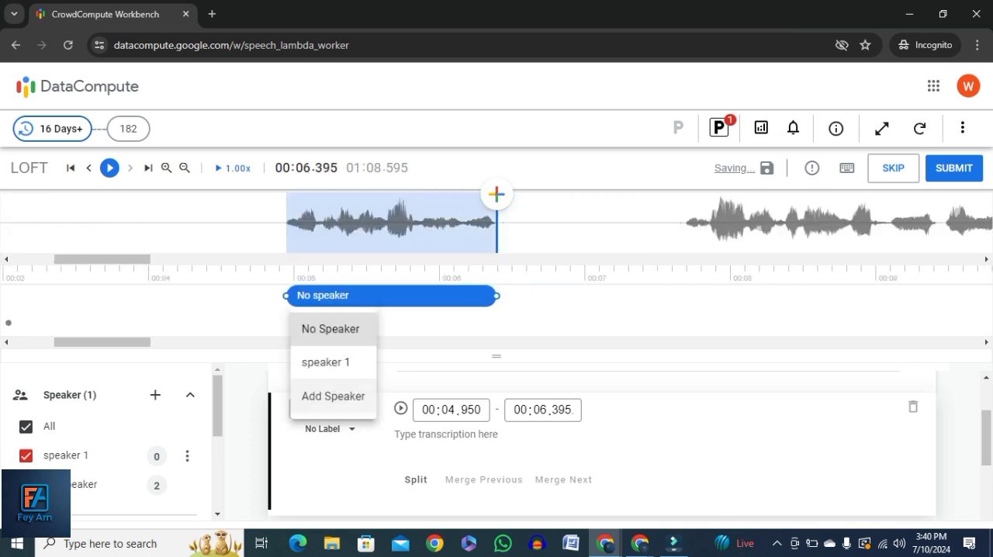
{"action": "left_click", "coordinate": [326, 360]}
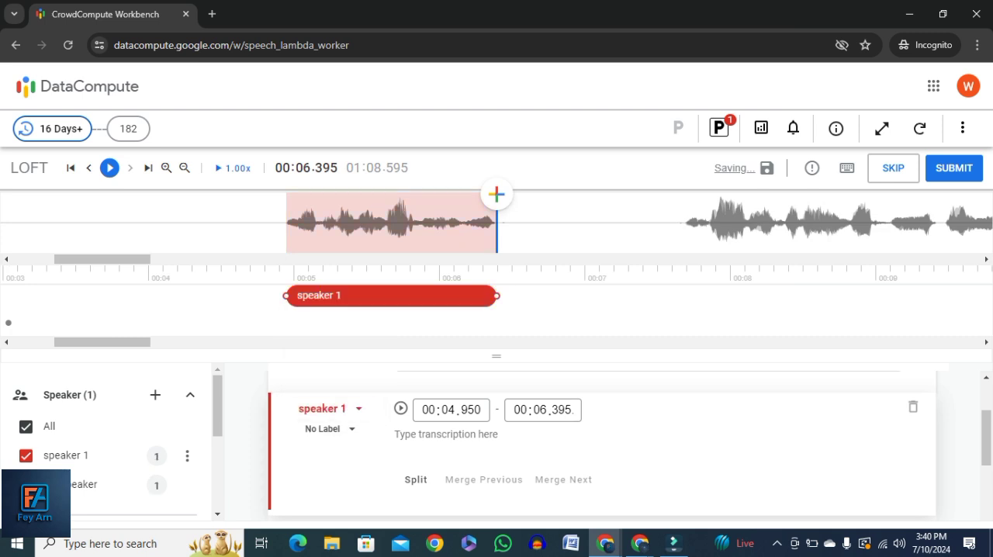
Add a segment over the second stretch of speech, from 00:07.690 to 00:10.210, and assign it to speaker 1
{"action": "left_click", "coordinate": [685, 223]}
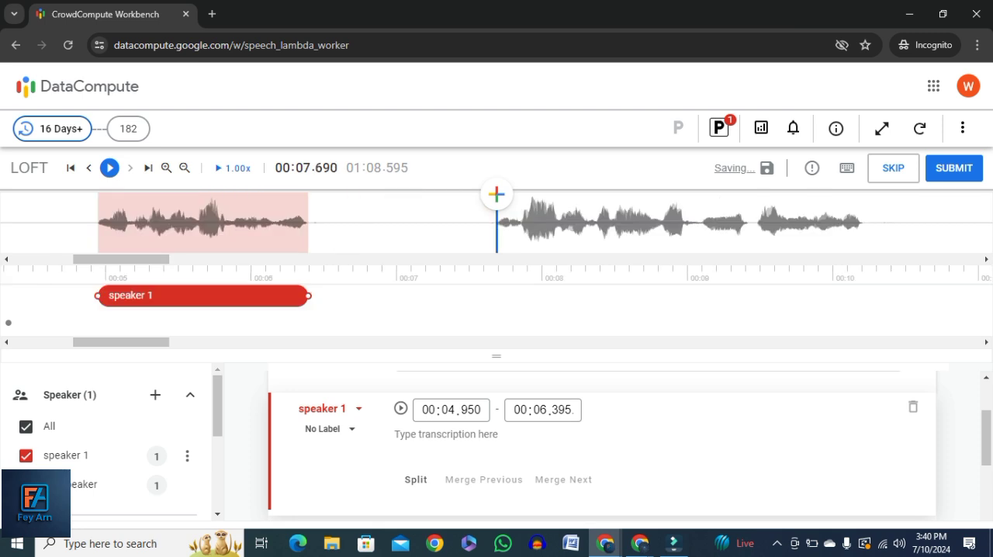
{"action": "left_click", "coordinate": [497, 194]}
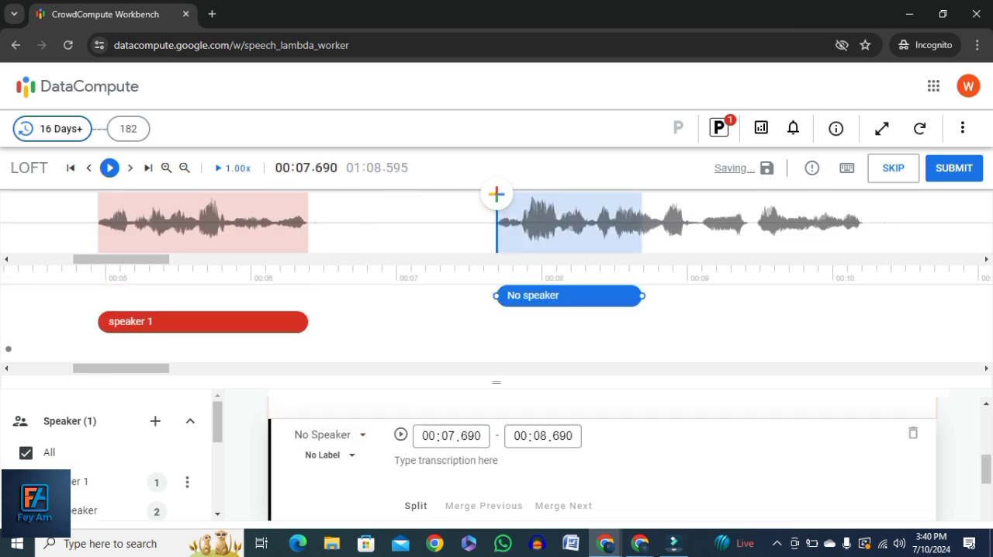
{"action": "left_click", "coordinate": [863, 223]}
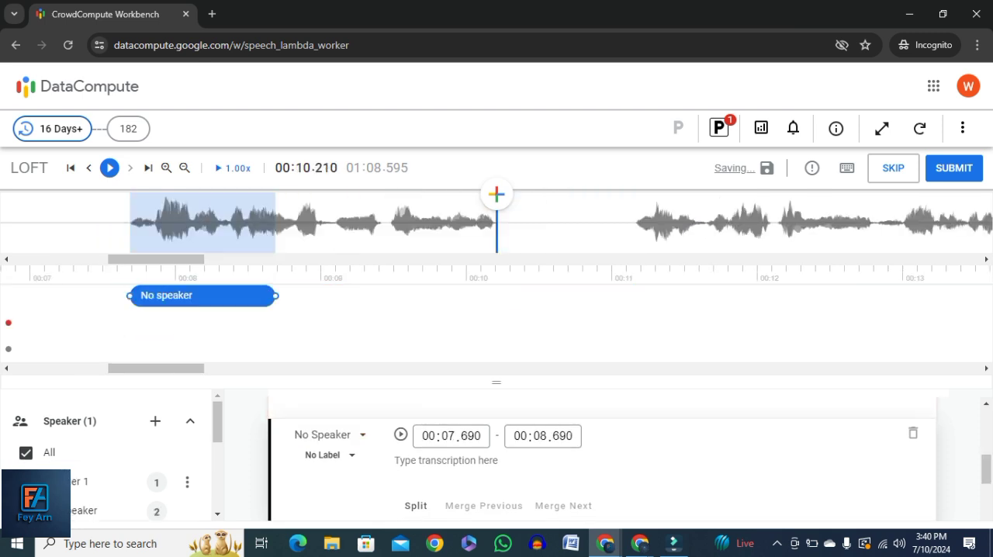
{"action": "key", "text": "ctrl+bracketright"}
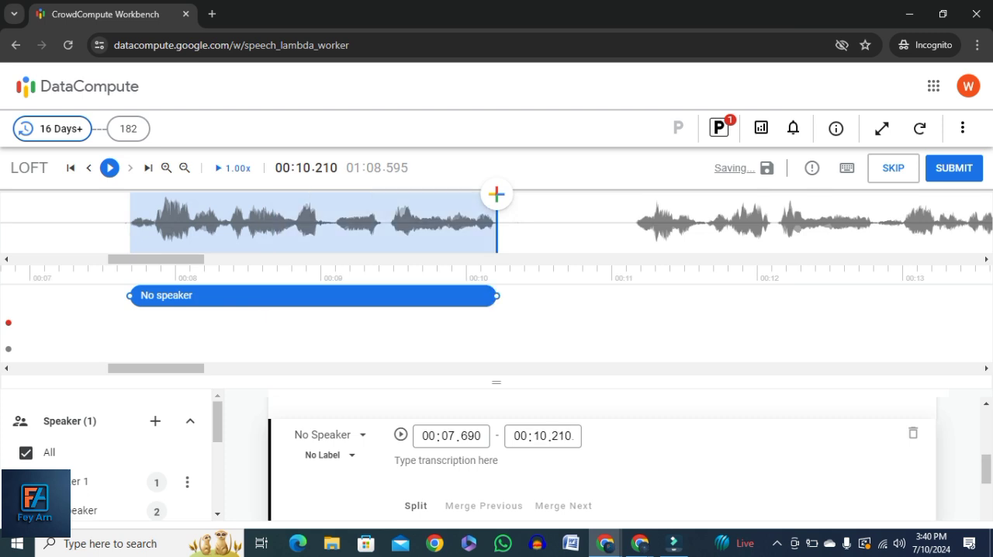
{"action": "left_click", "coordinate": [329, 435]}
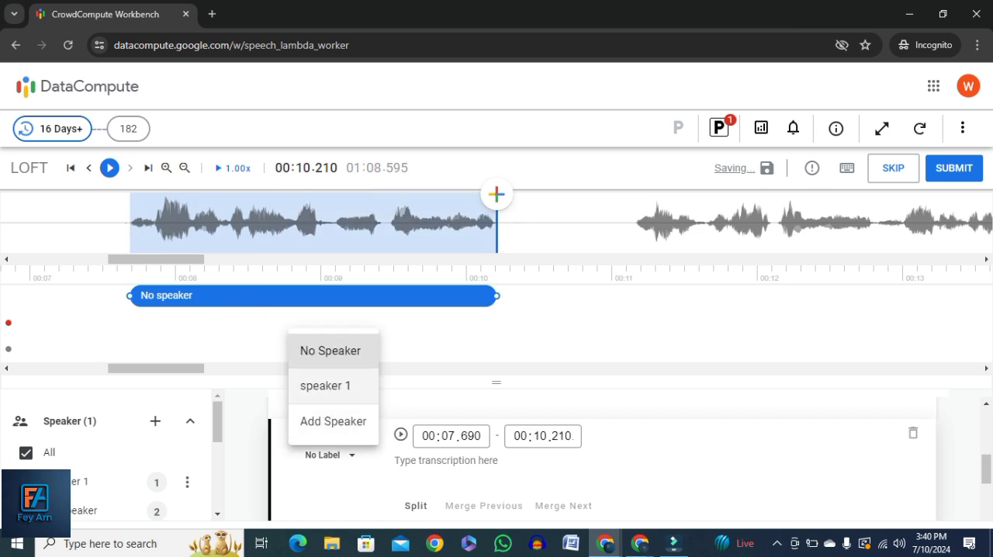
{"action": "left_click", "coordinate": [326, 387]}
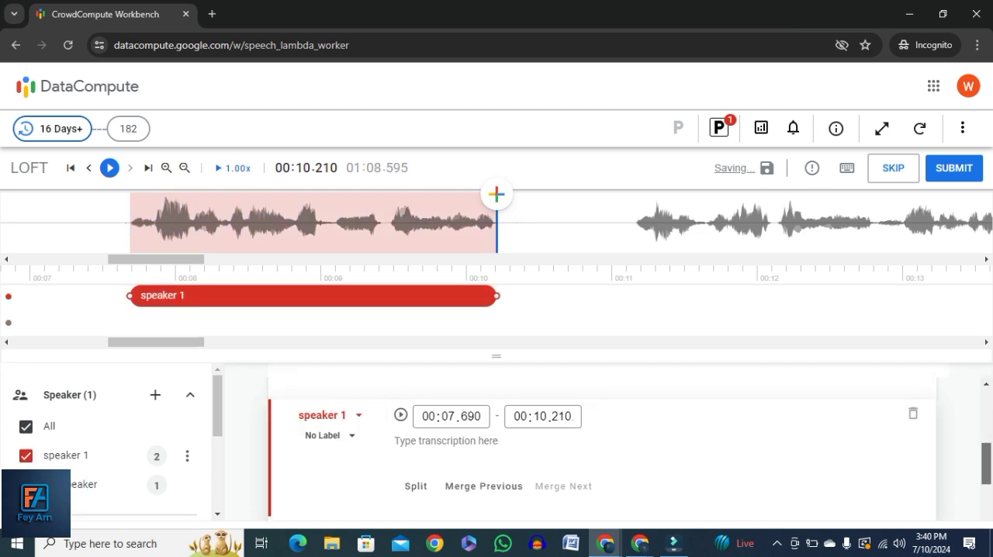
Play back the speaker 1 segment that starts at 00:04.950
{"action": "left_click_drag", "start_coordinate": [986, 445], "coordinate": [985, 431]}
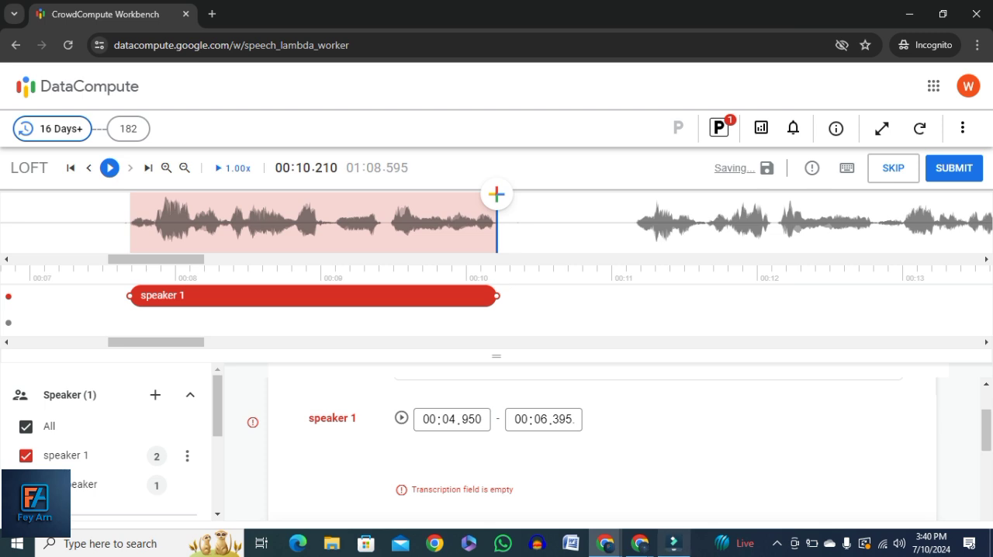
{"action": "left_click", "coordinate": [434, 444]}
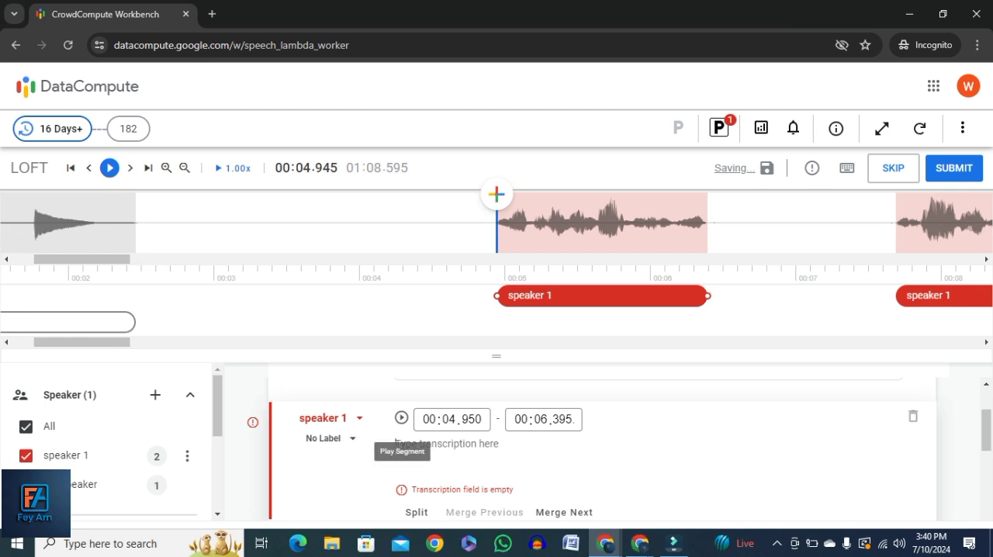
{"action": "left_click", "coordinate": [401, 417]}
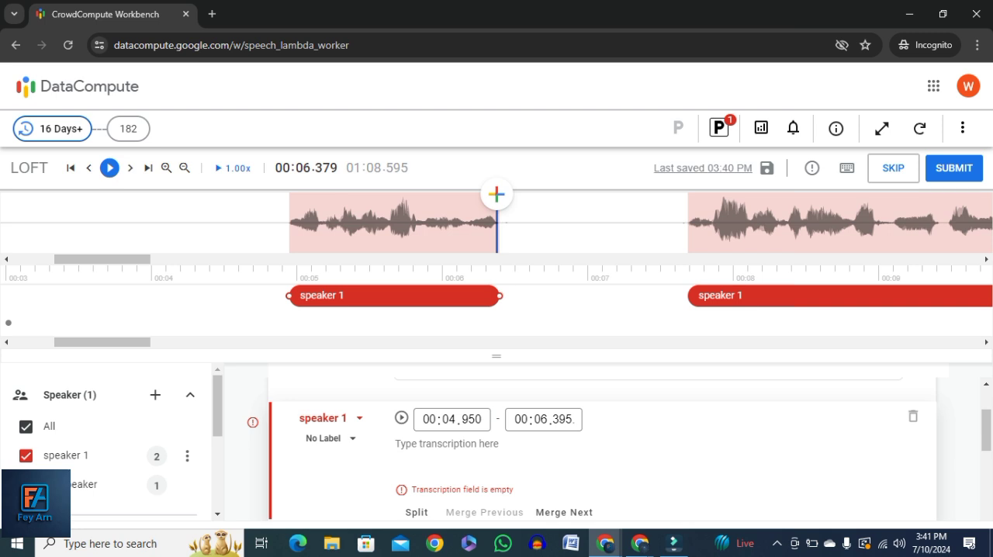
Switch to the blank Microsoft Word document and list Name, Address and Id card number on separate lines
{"action": "left_click", "coordinate": [570, 542]}
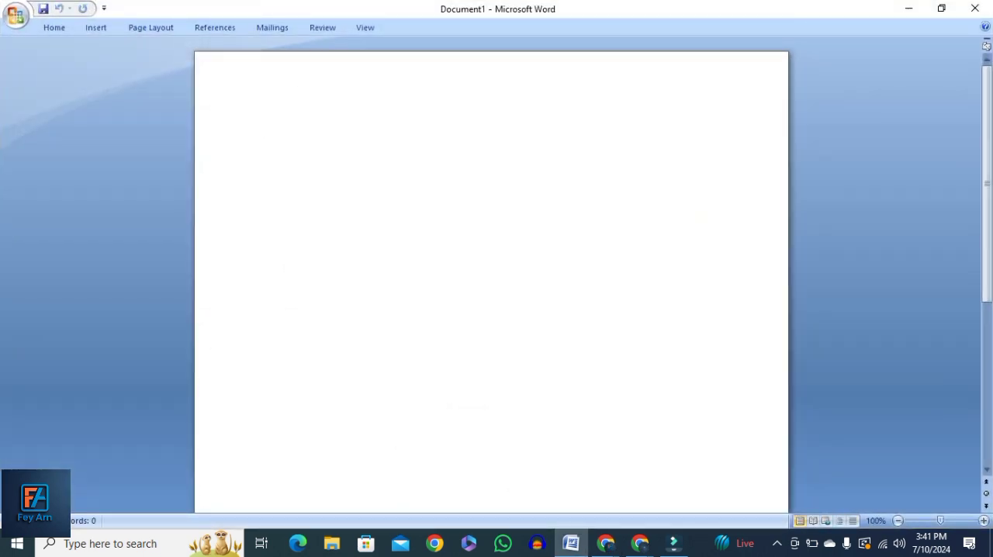
{"action": "type", "text": "Name"}
{"action": "key", "text": "Return"}
{"action": "type", "text": "address"}
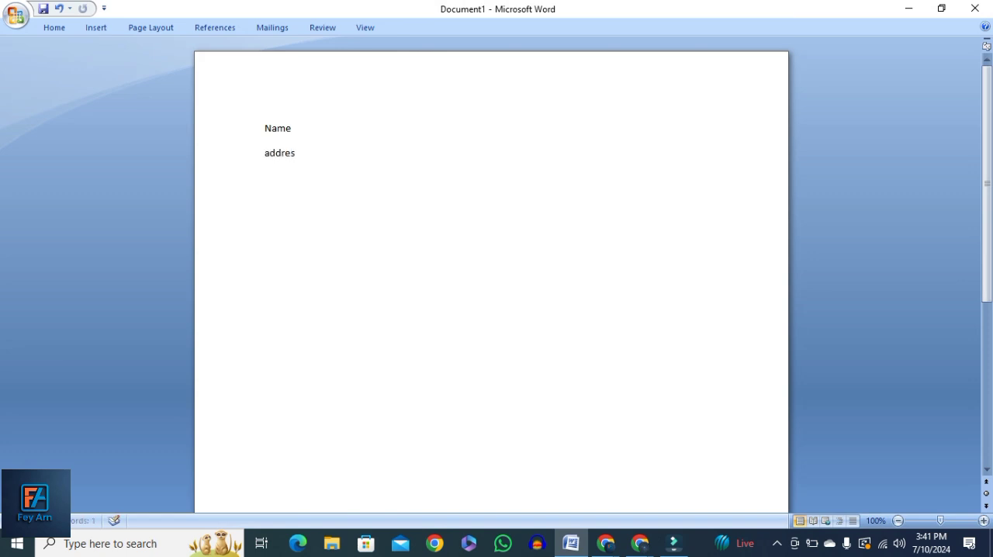
{"action": "key", "text": "Return"}
{"action": "type", "text": "ard numv"}
{"action": "key", "text": "BackSpace"}
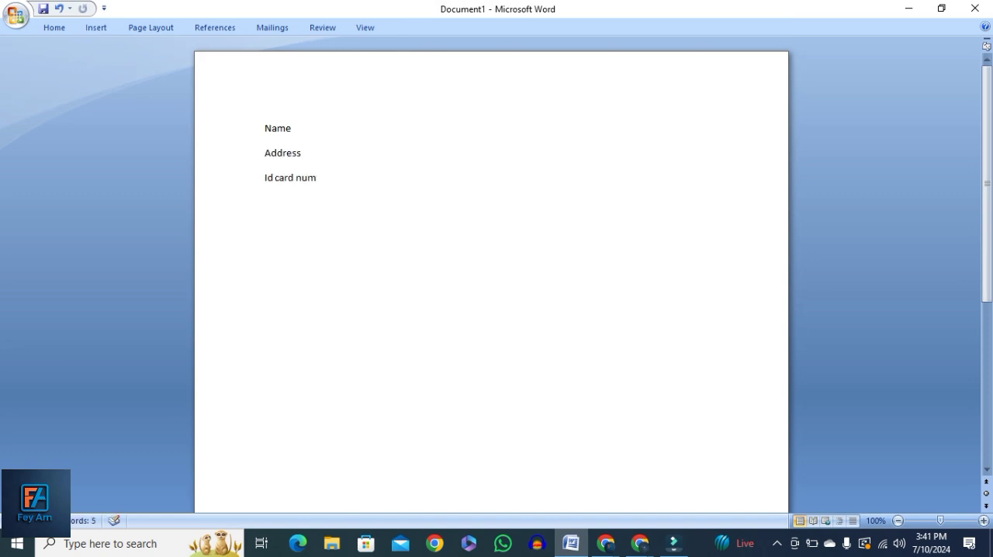
{"action": "type", "text": "ber"}
Add Phone number as the fourth line of the list, with its spelling corrected
{"action": "key", "text": "Return"}
{"action": "type", "text": "Pho0ne number"}
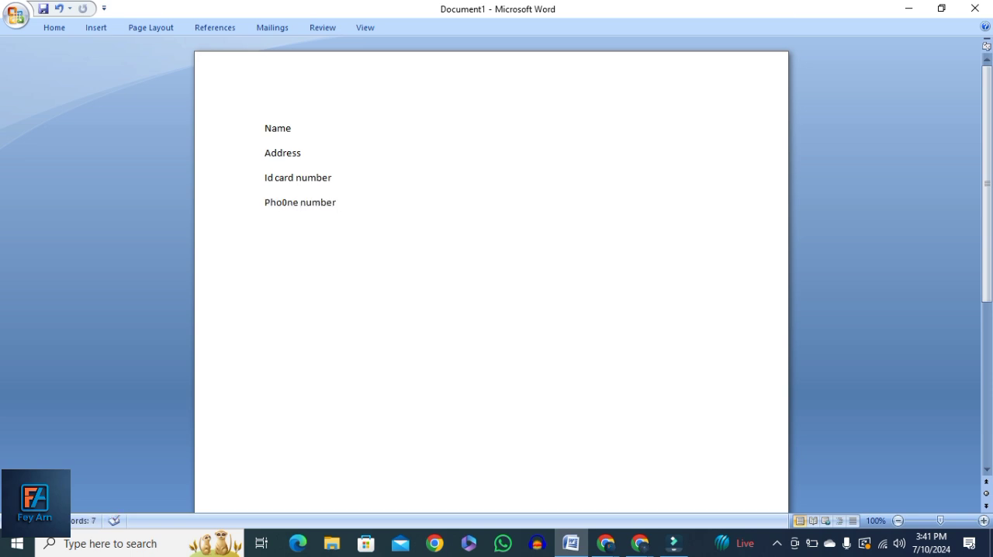
{"action": "left_click", "coordinate": [287, 202]}
{"action": "key", "text": "BackSpace"}
{"action": "key", "text": "End"}
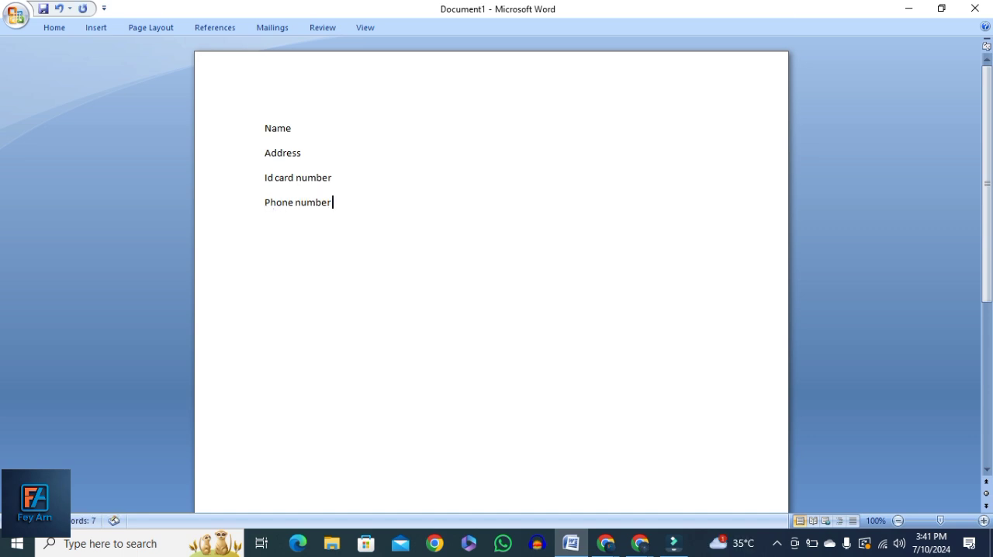
Switch back to the CrowdCompute Workbench window with the LOFT task
{"action": "mouse_move", "coordinate": [605, 543]}
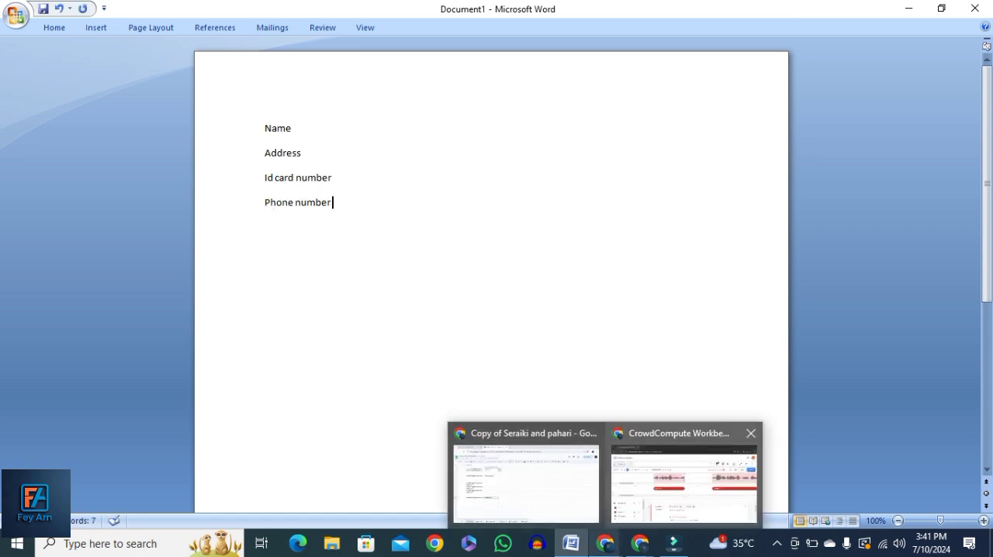
{"action": "left_click", "coordinate": [682, 477]}
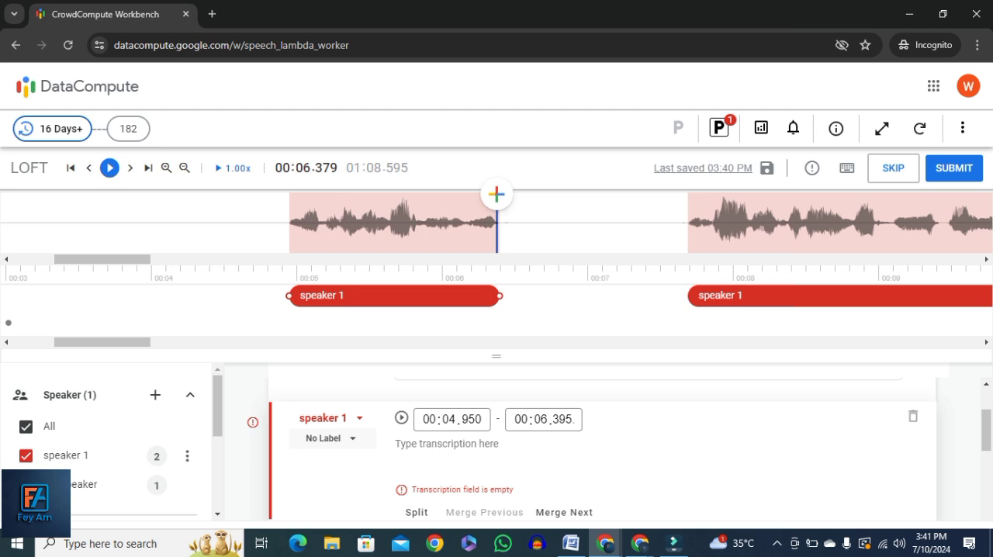
Try the PII label on the segment from 00:04.950 to 00:06.395 and reset it to No Label
{"action": "left_click", "coordinate": [326, 438]}
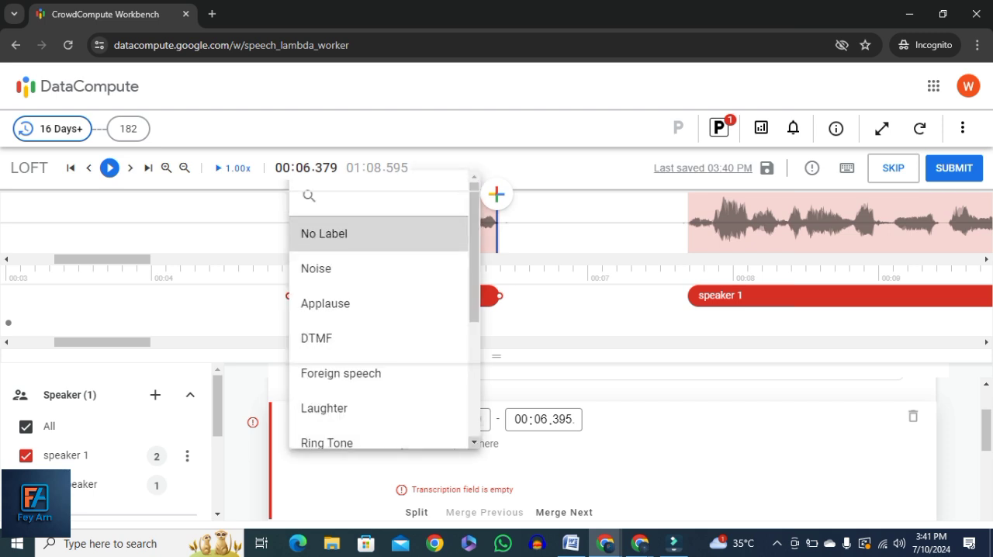
{"action": "scroll", "coordinate": [380, 311], "scroll_direction": "down", "scroll_amount": 3}
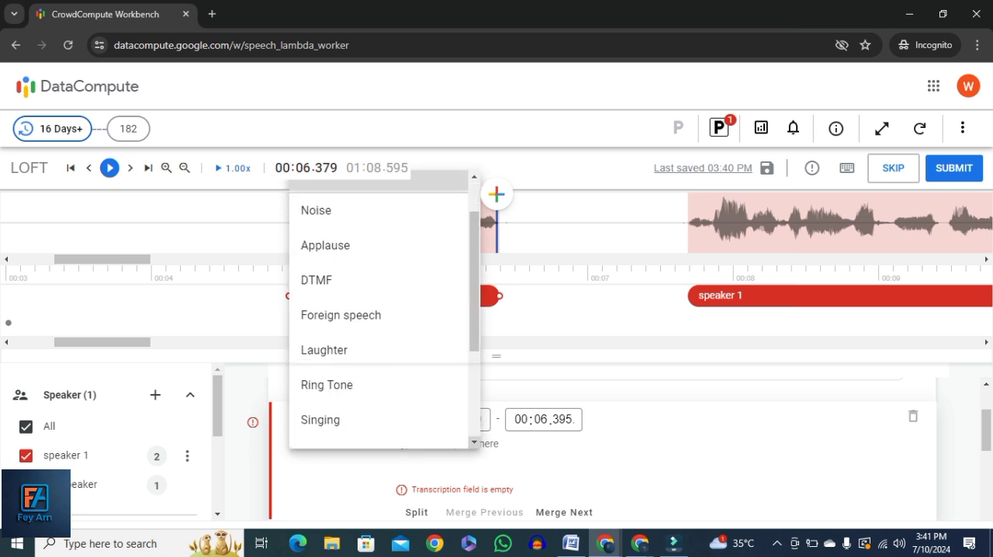
{"action": "scroll", "coordinate": [380, 326], "scroll_direction": "down", "scroll_amount": 3}
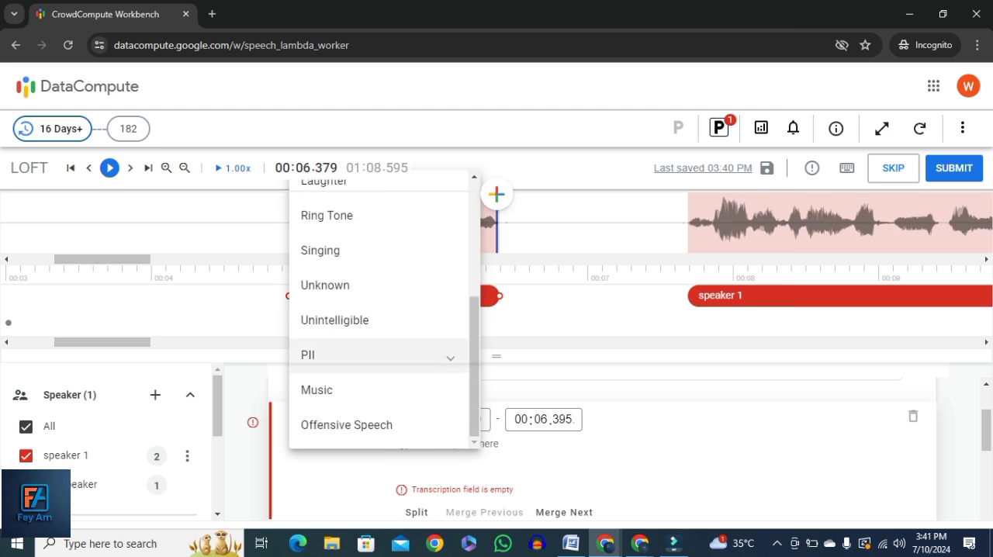
{"action": "left_click", "coordinate": [365, 354]}
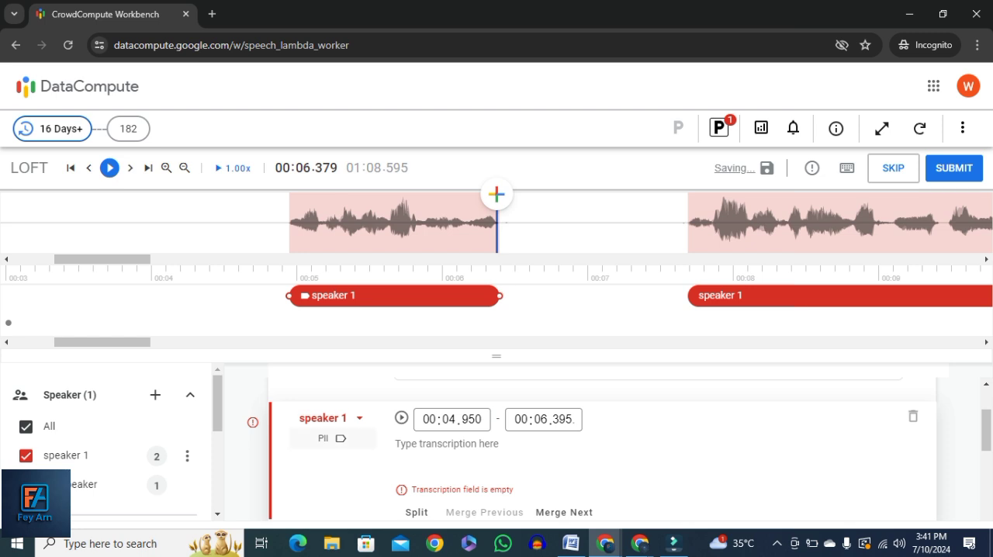
{"action": "left_click", "coordinate": [334, 438]}
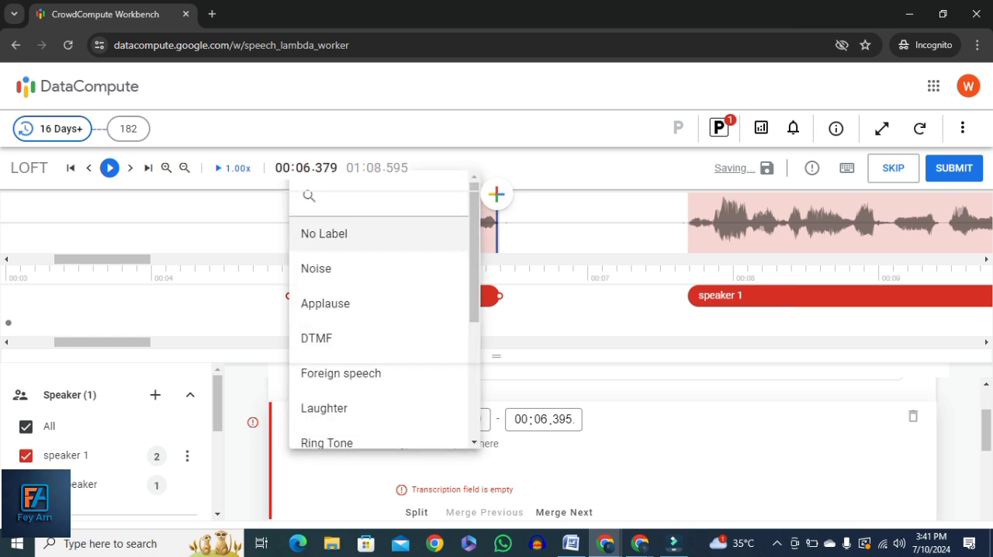
{"action": "left_click", "coordinate": [323, 234]}
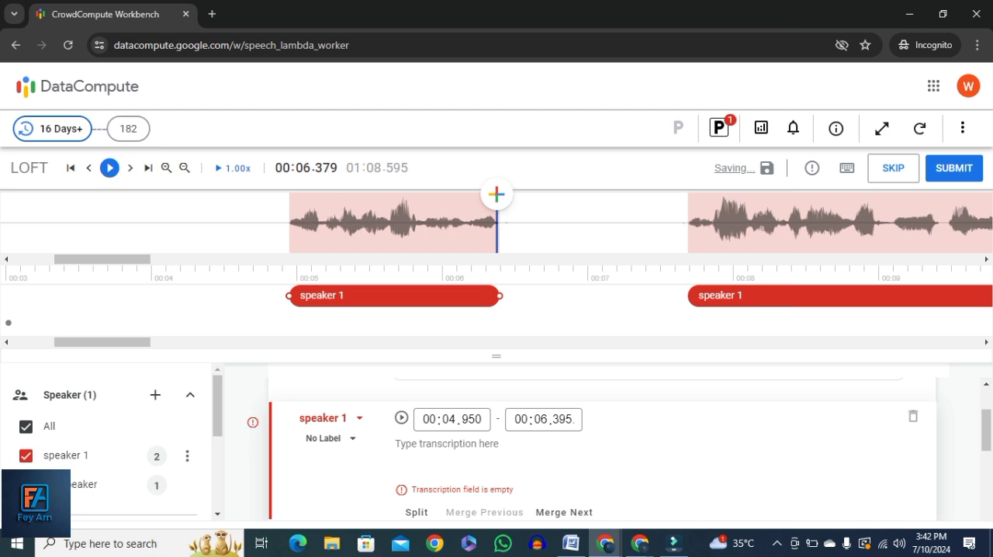
Play back the speaker 1 segment from 00:07.690 to 00:10.210 and label it as PII
{"action": "scroll", "coordinate": [619, 449], "scroll_direction": "down", "scroll_amount": 1}
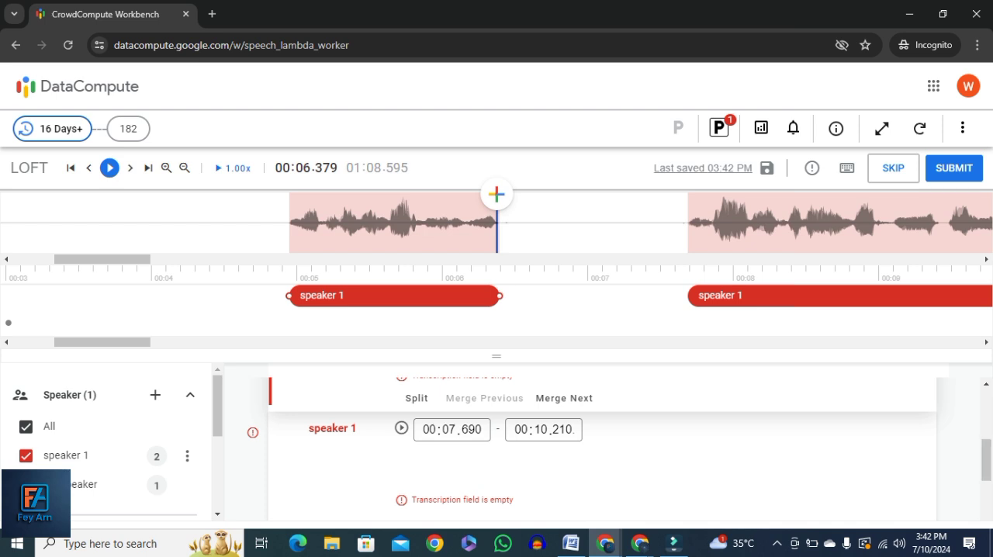
{"action": "left_click", "coordinate": [401, 427]}
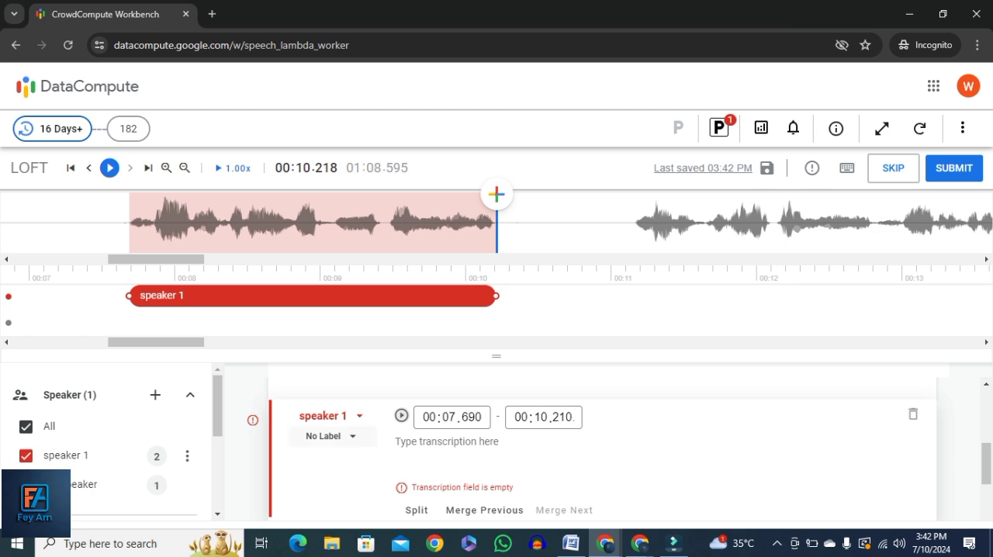
{"action": "left_click", "coordinate": [330, 436]}
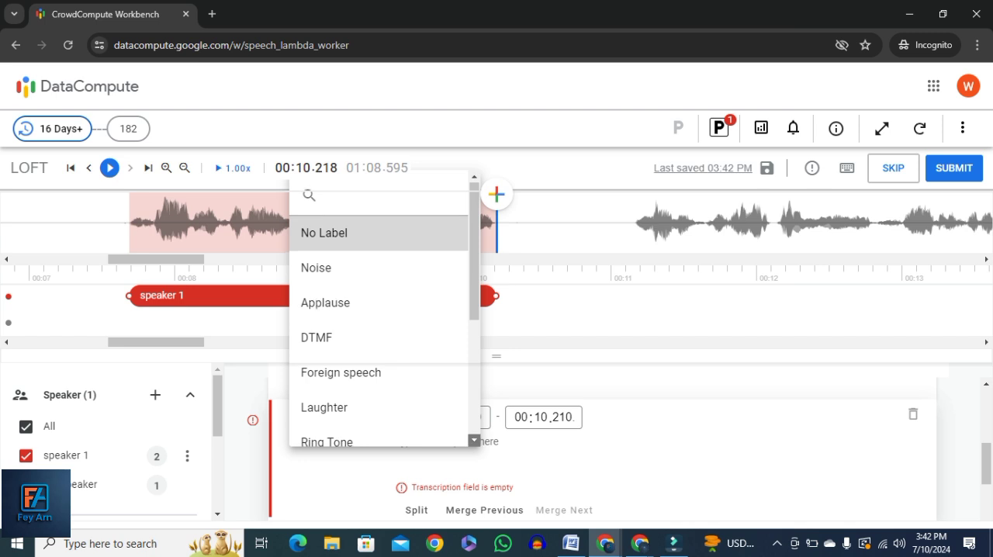
{"action": "scroll", "coordinate": [380, 349], "scroll_direction": "down", "scroll_amount": 2}
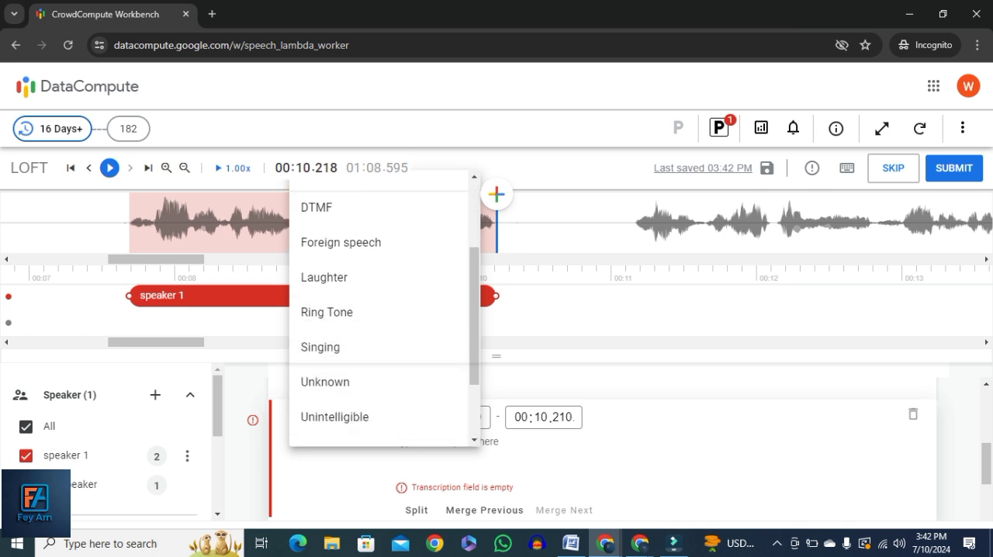
{"action": "scroll", "coordinate": [380, 365], "scroll_direction": "down", "scroll_amount": 2}
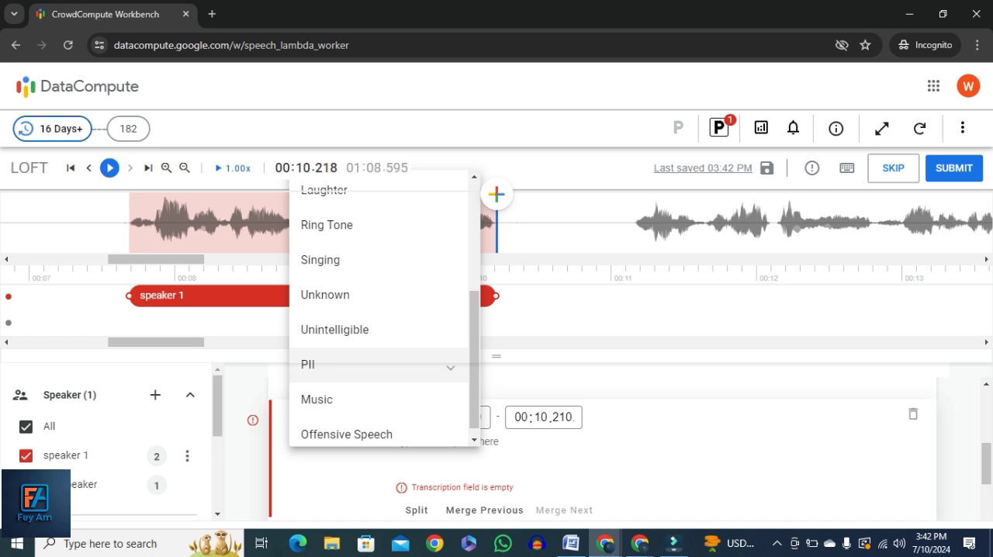
{"action": "left_click", "coordinate": [333, 364]}
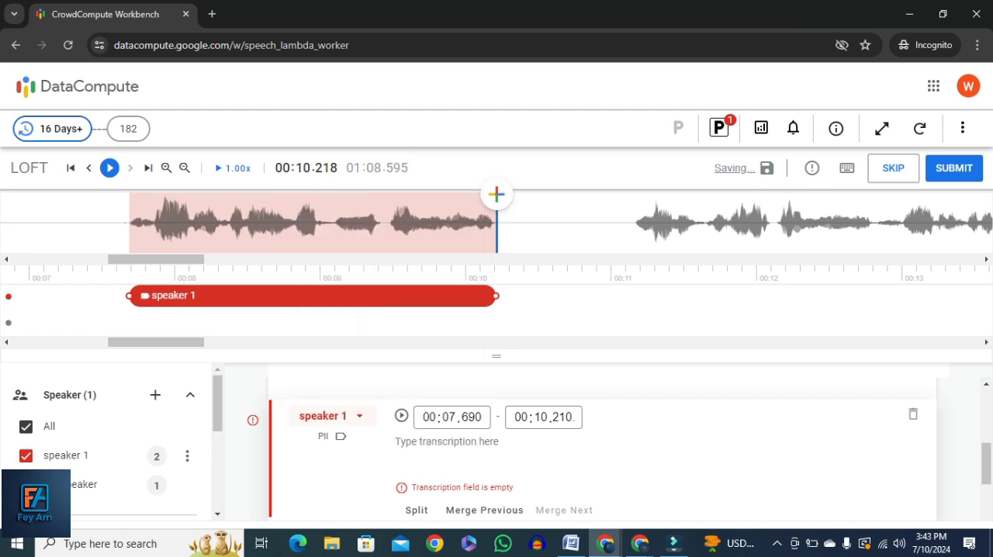
Change the label of the speaker 1 segment from 00:07.690 to 00:10.210 to Foreign speech
{"action": "left_click", "coordinate": [333, 416]}
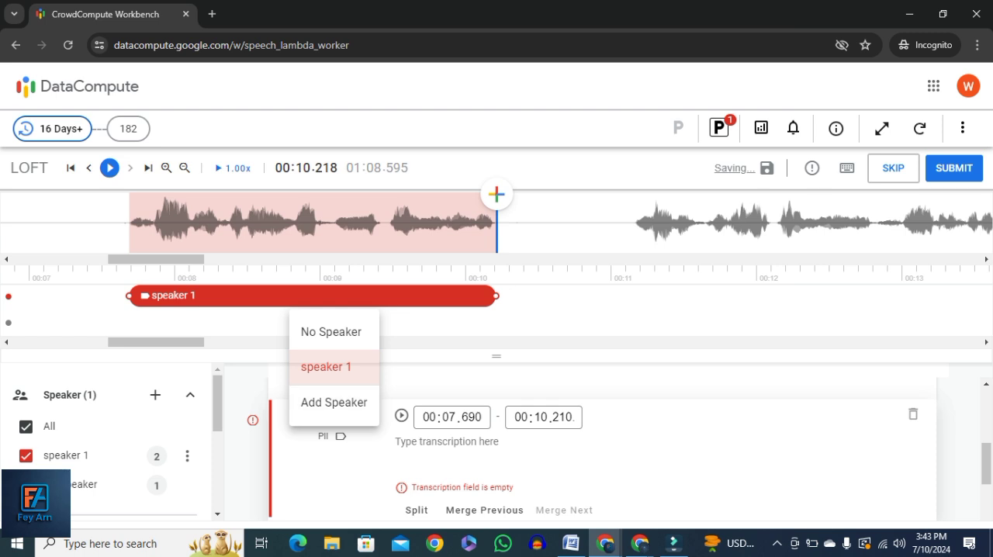
{"action": "left_click", "coordinate": [332, 436]}
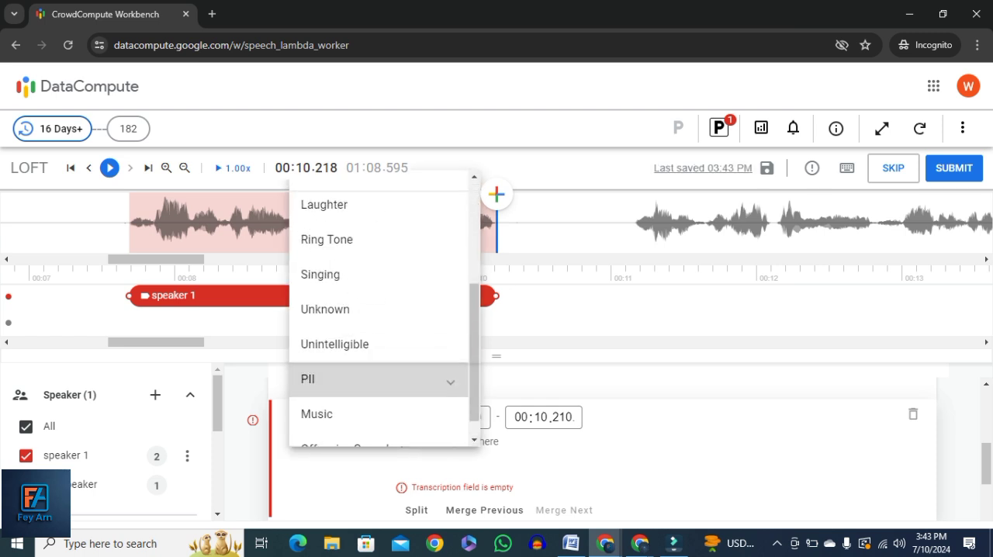
{"action": "scroll", "coordinate": [384, 308], "scroll_direction": "up", "scroll_amount": 2}
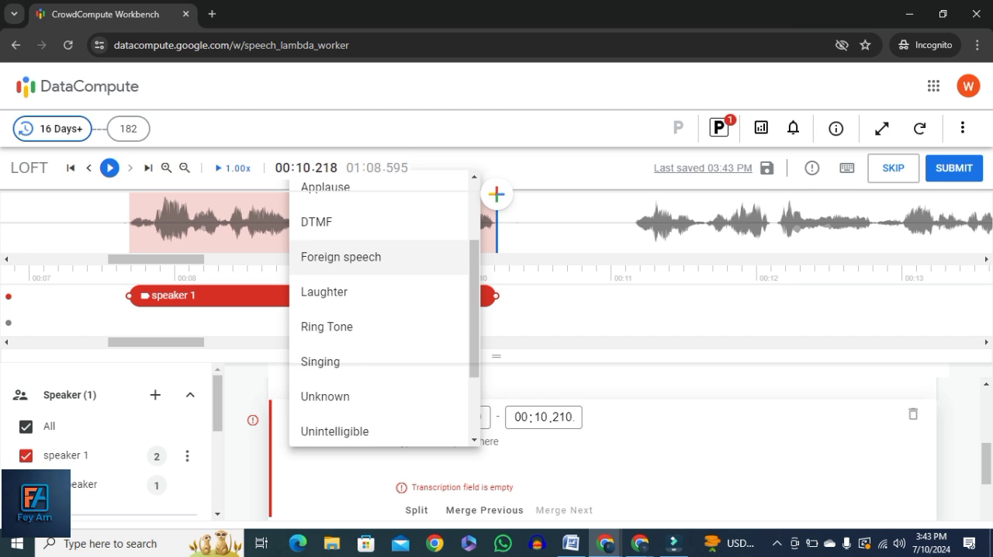
{"action": "left_click", "coordinate": [342, 256]}
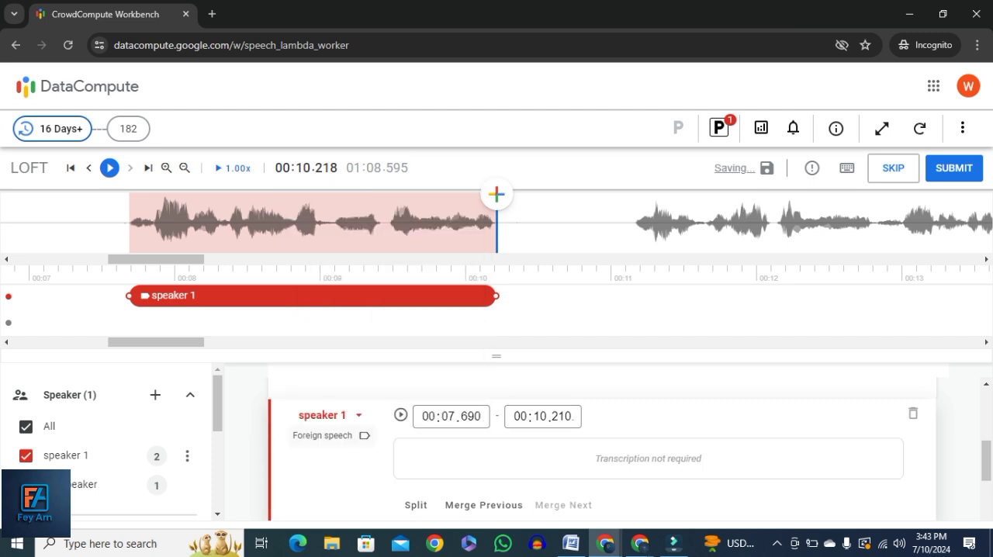
Review the label options for the Foreign speech segment down to Offensive Speech, leaving its label as it is
{"action": "left_click", "coordinate": [334, 435]}
{"action": "left_click", "coordinate": [473, 440]}
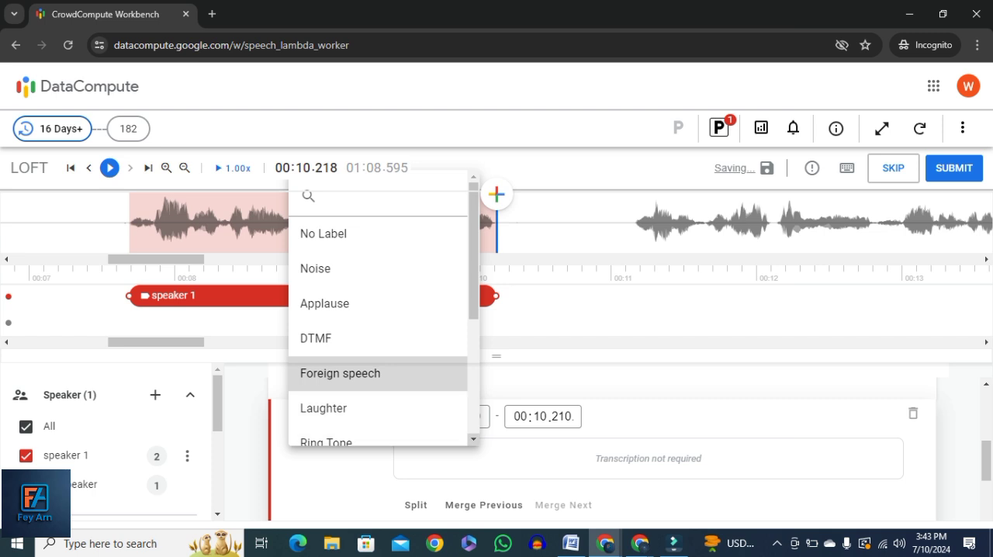
{"action": "scroll", "coordinate": [384, 314], "scroll_direction": "down", "scroll_amount": 3}
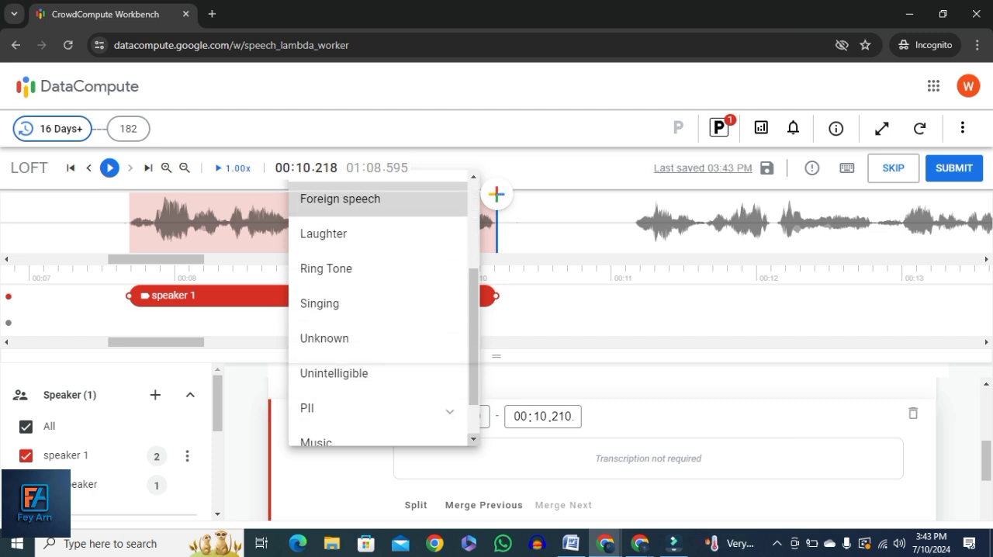
{"action": "left_click", "coordinate": [473, 440]}
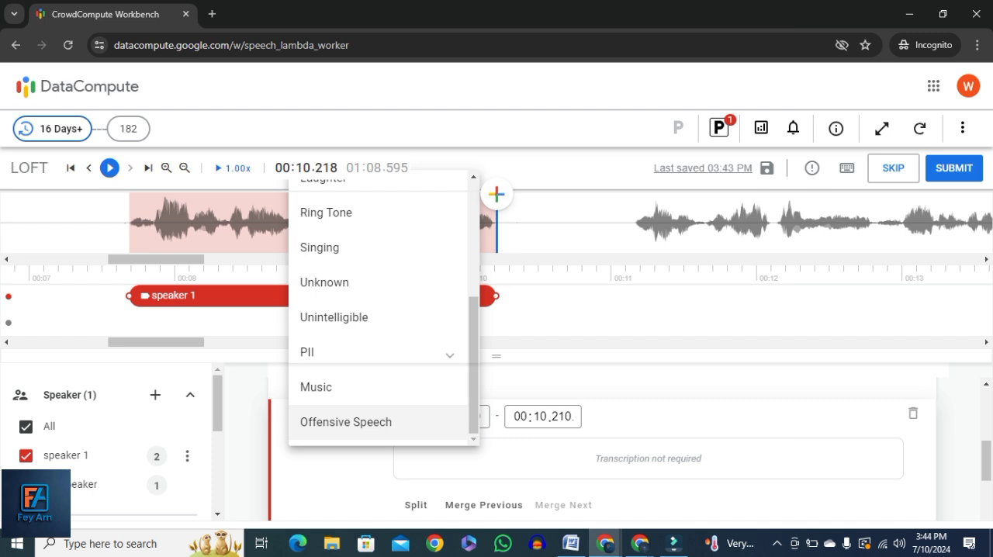
{"action": "left_click", "coordinate": [558, 388]}
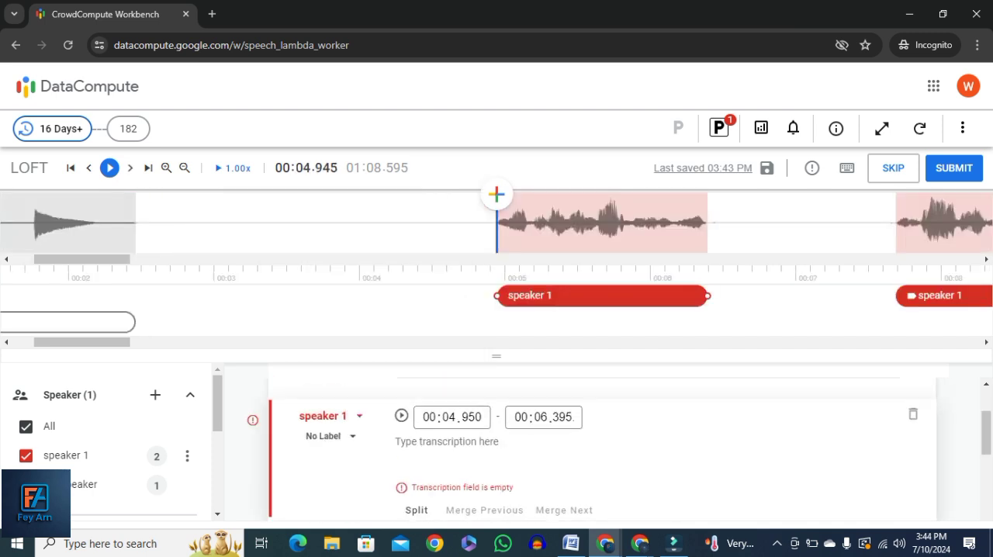
Look through the labels for the speaker 1 segment from 00:04.950 to 00:06.395 and label it as Singing
{"action": "left_click", "coordinate": [330, 436]}
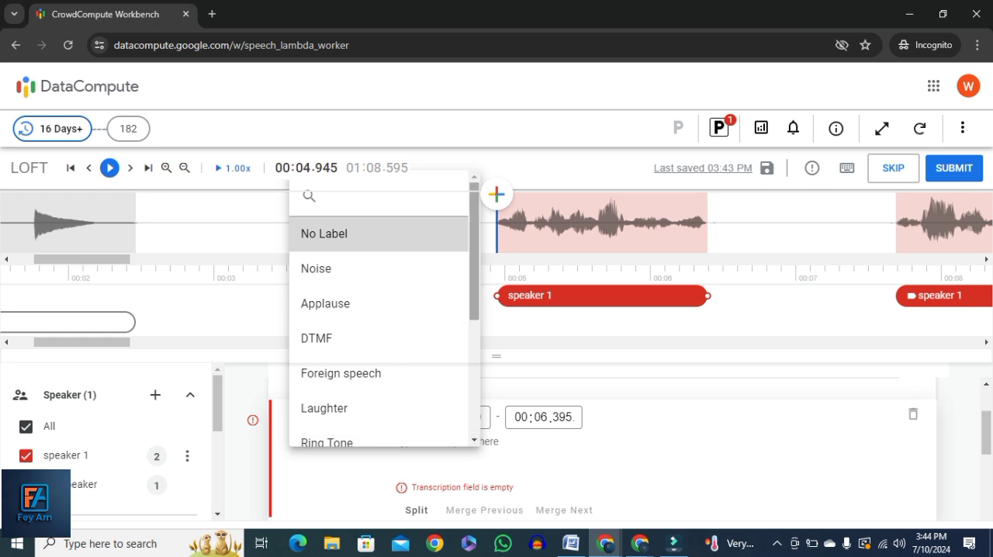
{"action": "scroll", "coordinate": [379, 310], "scroll_direction": "down", "scroll_amount": 2}
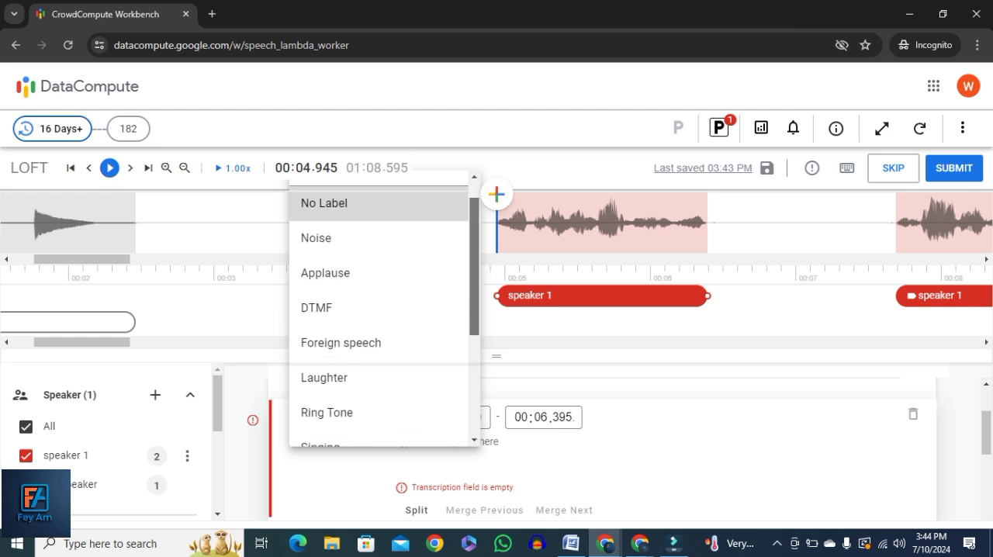
{"action": "scroll", "coordinate": [378, 342], "scroll_direction": "down", "scroll_amount": 3}
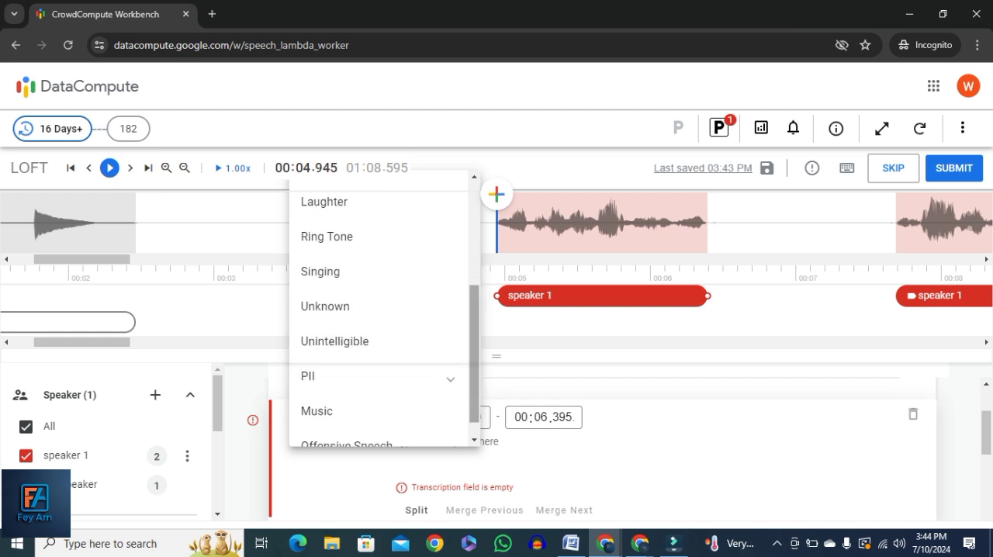
{"action": "scroll", "coordinate": [378, 423], "scroll_direction": "down", "scroll_amount": 1}
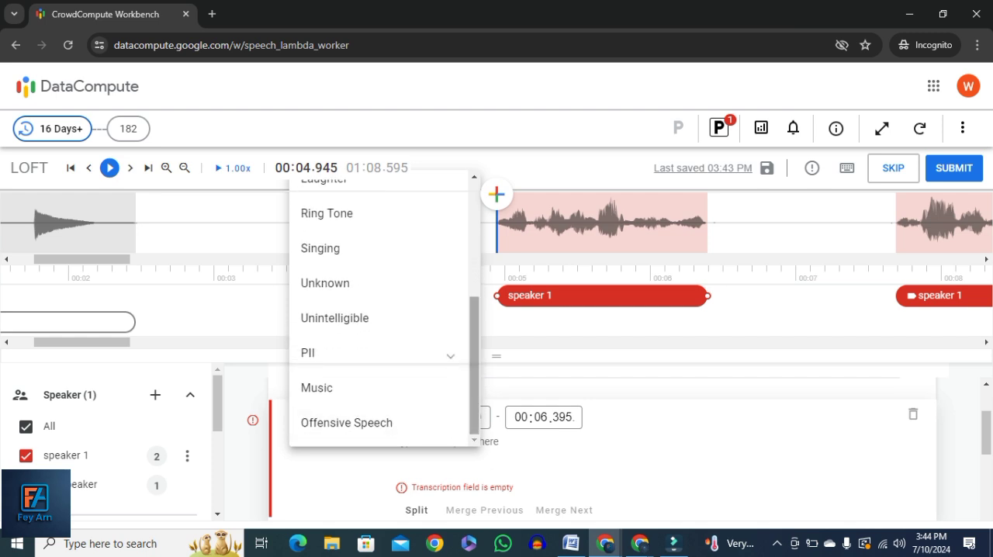
{"action": "scroll", "coordinate": [378, 387], "scroll_direction": "up", "scroll_amount": 5}
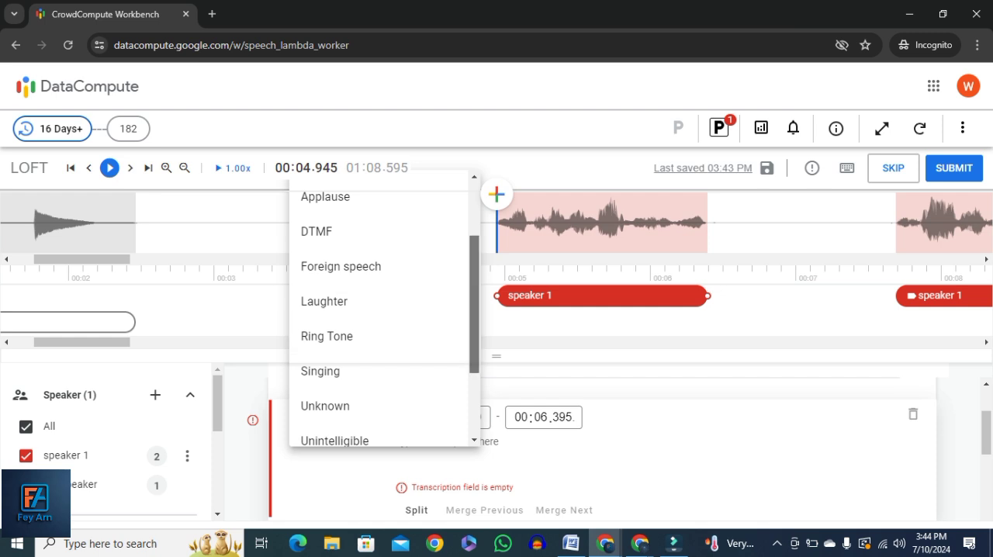
{"action": "scroll", "coordinate": [378, 341], "scroll_direction": "up", "scroll_amount": 3}
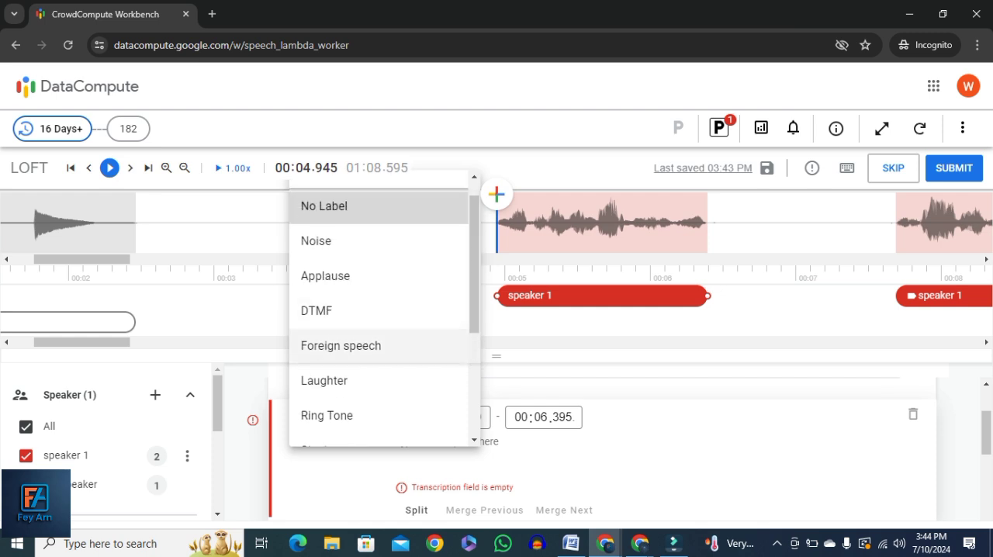
{"action": "left_click", "coordinate": [474, 439]}
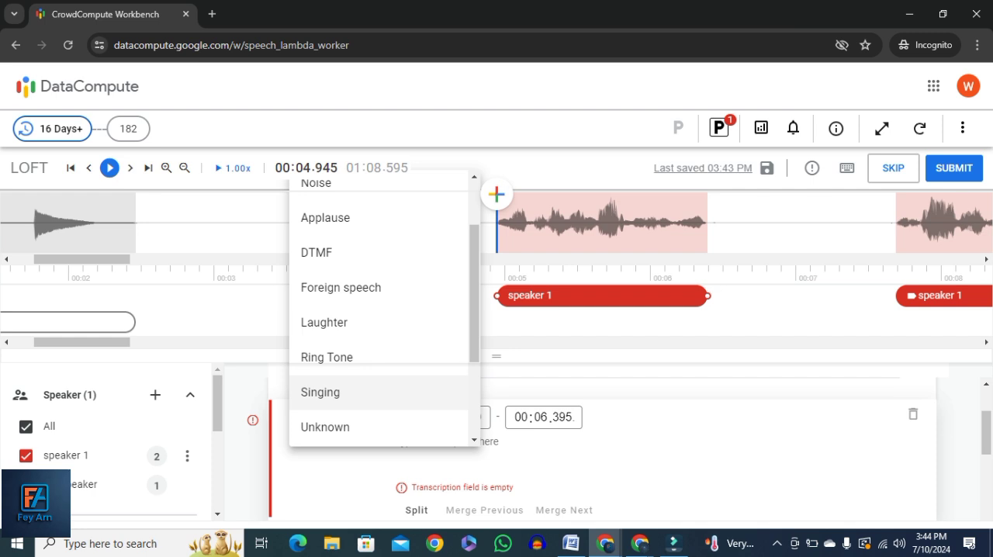
{"action": "left_click", "coordinate": [321, 391]}
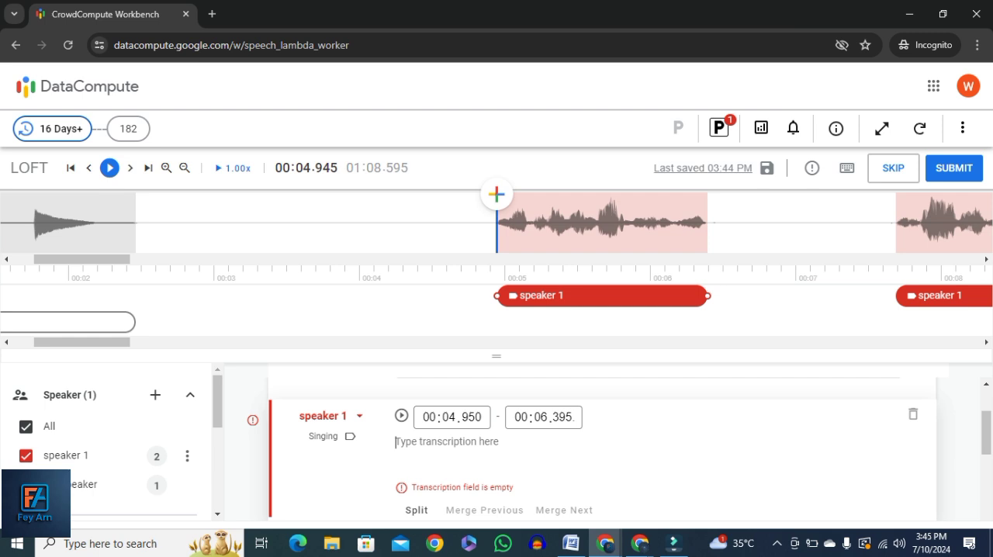
Examine the full range of label options for the Singing segment, from No Label to Offensive Speech
{"action": "left_click", "coordinate": [330, 436]}
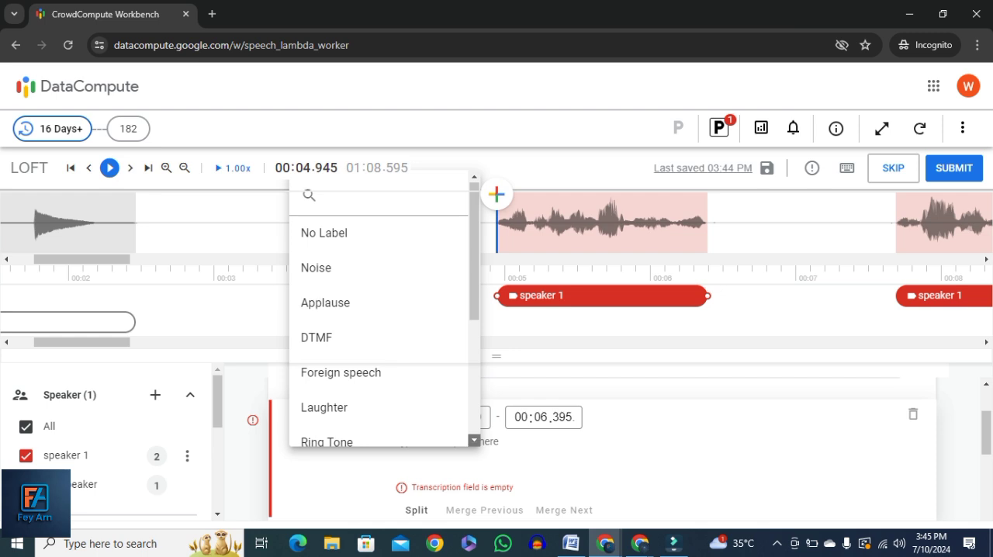
{"action": "left_click", "coordinate": [474, 439]}
{"action": "left_click", "coordinate": [474, 440]}
{"action": "left_click", "coordinate": [474, 440]}
{"action": "left_click", "coordinate": [474, 440]}
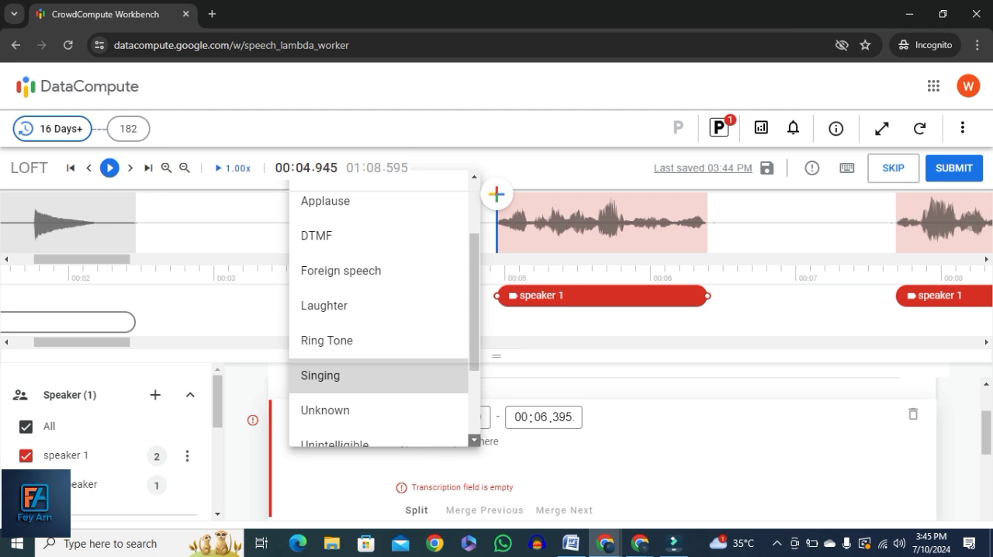
{"action": "left_click", "coordinate": [474, 440]}
{"action": "left_click", "coordinate": [474, 439]}
{"action": "left_click", "coordinate": [474, 440]}
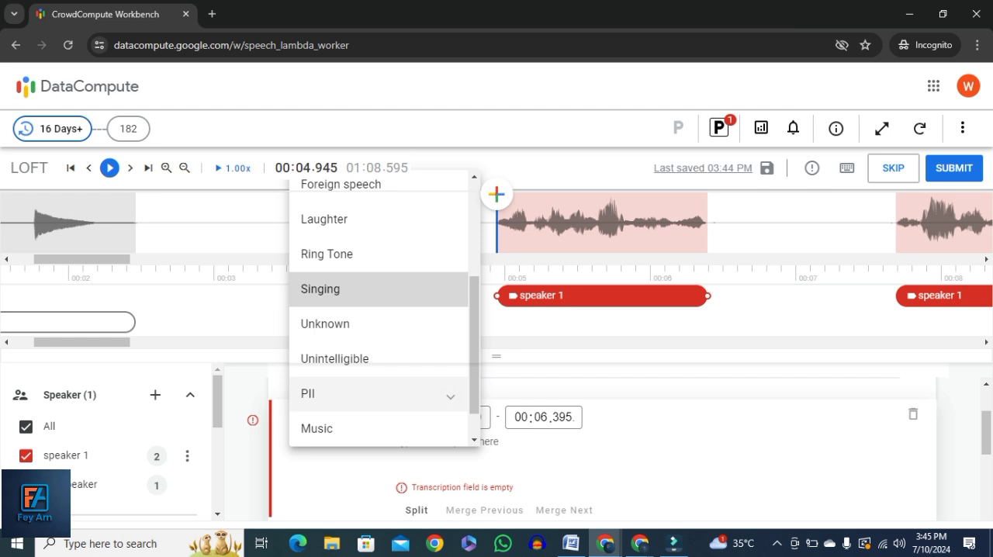
{"action": "left_click", "coordinate": [474, 440]}
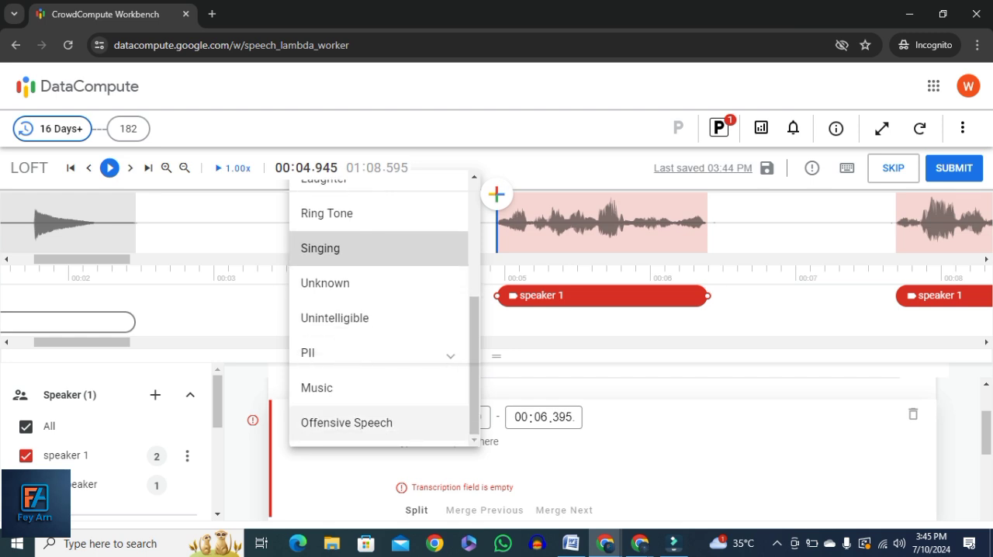
{"action": "scroll", "coordinate": [384, 310], "scroll_direction": "up", "scroll_amount": 1}
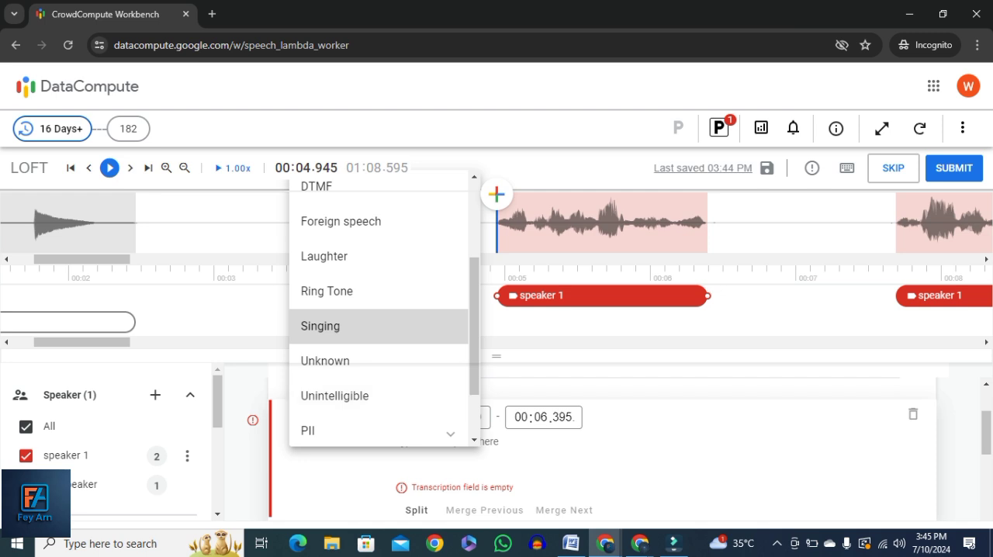
Switch to the Word document and add Foreign speech as a new line below Phone number
{"action": "left_click", "coordinate": [571, 543]}
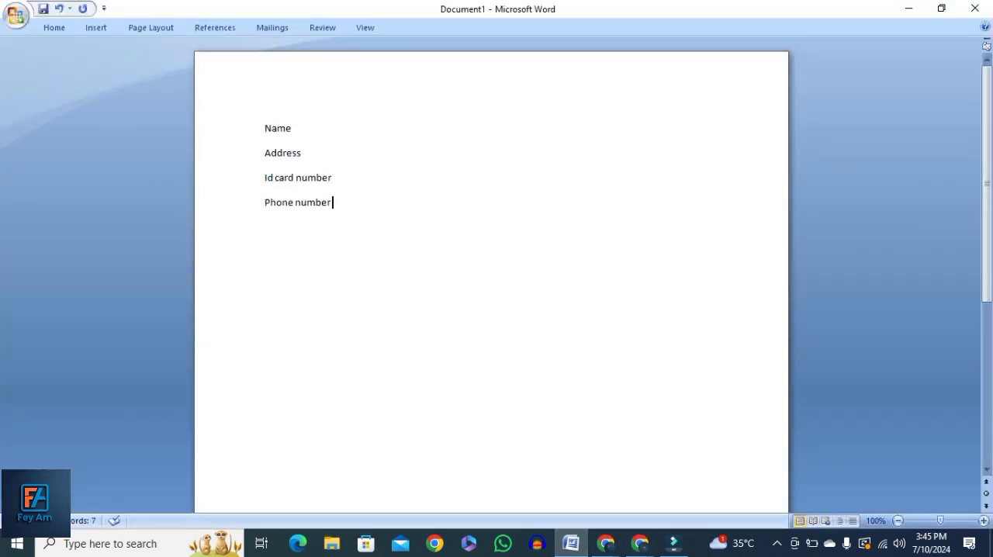
{"action": "type", "text": "Foreign speech"}
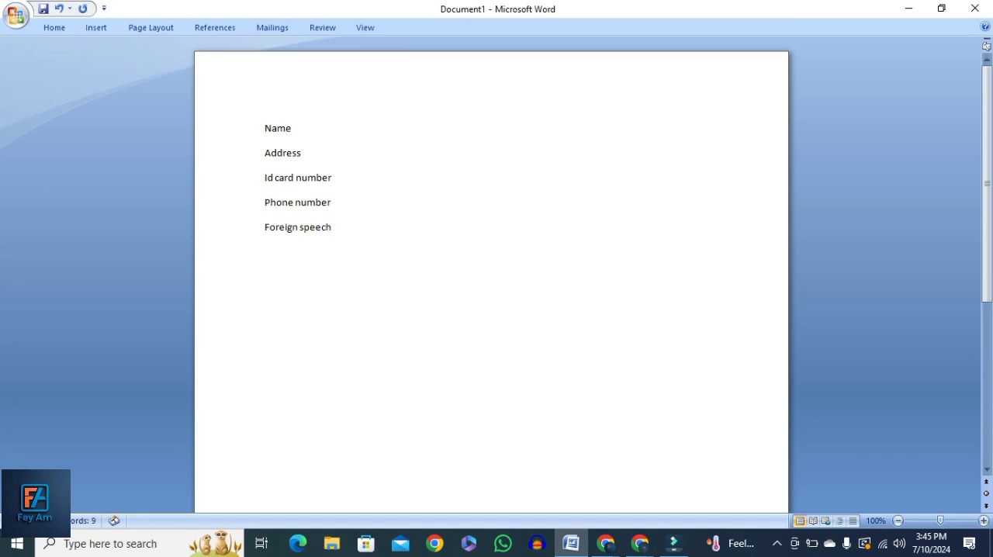
Add the line "Not Target language" below Foreign speech
{"action": "key", "text": "Return"}
{"action": "type", "text": "target language "}
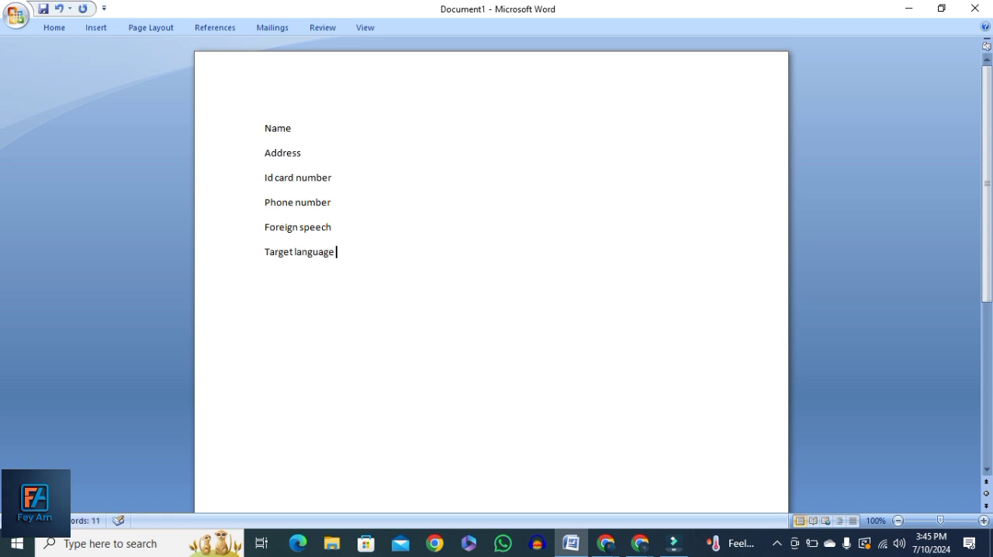
{"action": "type", "text": "not"}
{"action": "key", "text": "BackSpace"}
{"action": "key", "text": "BackSpace"}
{"action": "key", "text": "BackSpace"}
{"action": "key", "text": "BackSpace"}
{"action": "left_click", "coordinate": [265, 251]}
{"action": "type", "text": "Not"}
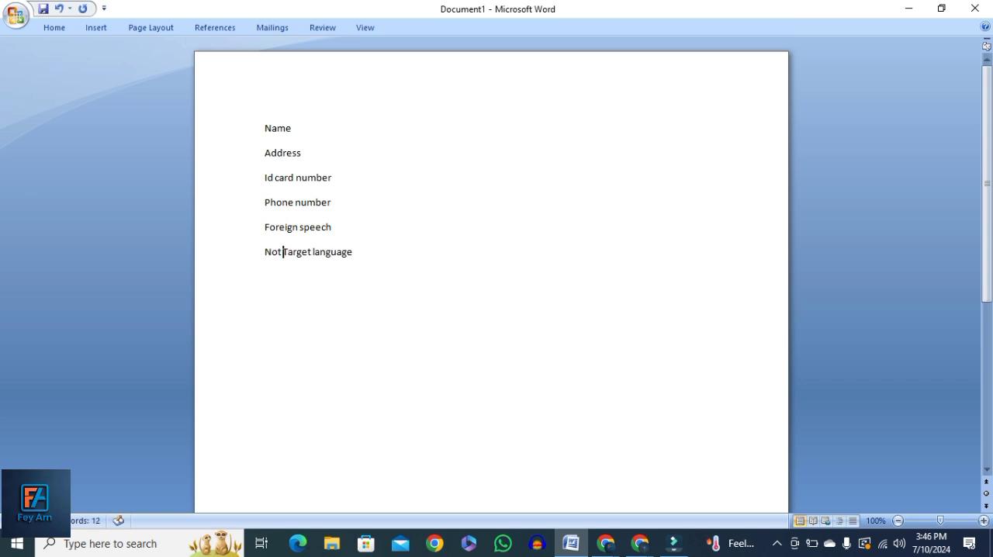
Add the line "Offensive speech" below Not Target language, with its spelling corrected
{"action": "left_click", "coordinate": [354, 252]}
{"action": "key", "text": "Return"}
{"action": "type", "text": "offensive spoeech"}
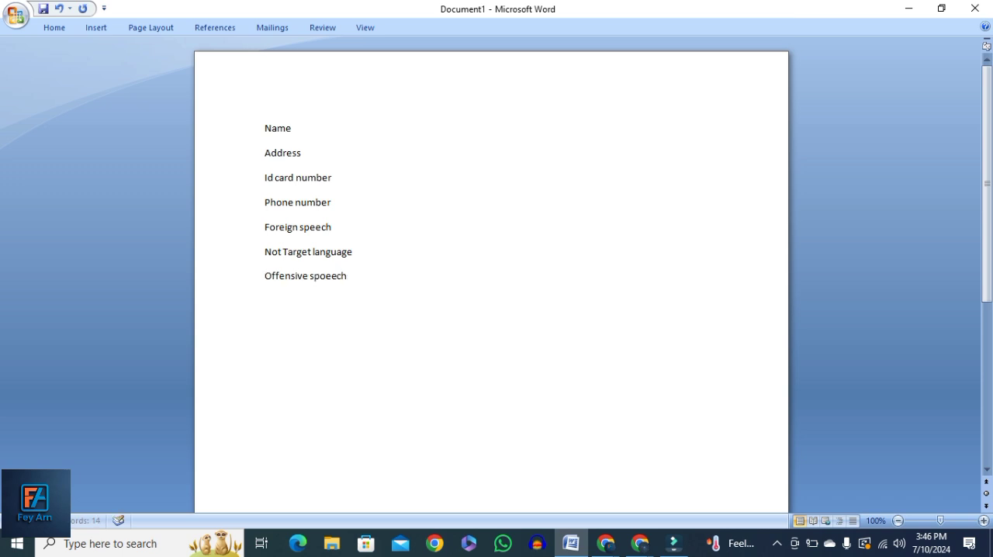
{"action": "key", "text": "BackSpace"}
{"action": "key", "text": "BackSpace"}
{"action": "key", "text": "BackSpace"}
{"action": "key", "text": "BackSpace"}
{"action": "key", "text": "BackSpace"}
{"action": "type", "text": "eech"}
Add the line "Like abuse, hated speech" below Offensive speech, with corrected spelling and a space after the comma
{"action": "key", "text": "Return"}
{"action": "type", "text": "Like abouse"}
{"action": "key", "text": "BackSpace"}
{"action": "key", "text": "BackSpace"}
{"action": "key", "text": "BackSpace"}
{"action": "key", "text": "BackSpace"}
{"action": "type", "text": "use"}
{"action": "key", "text": "Return"}
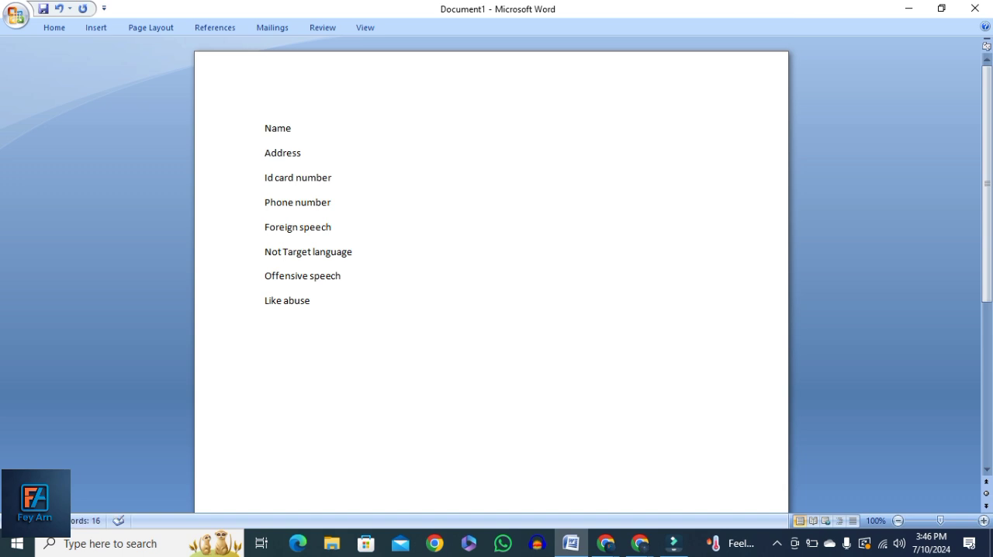
{"action": "key", "text": "BackSpace"}
{"action": "type", "text": ",hated speech"}
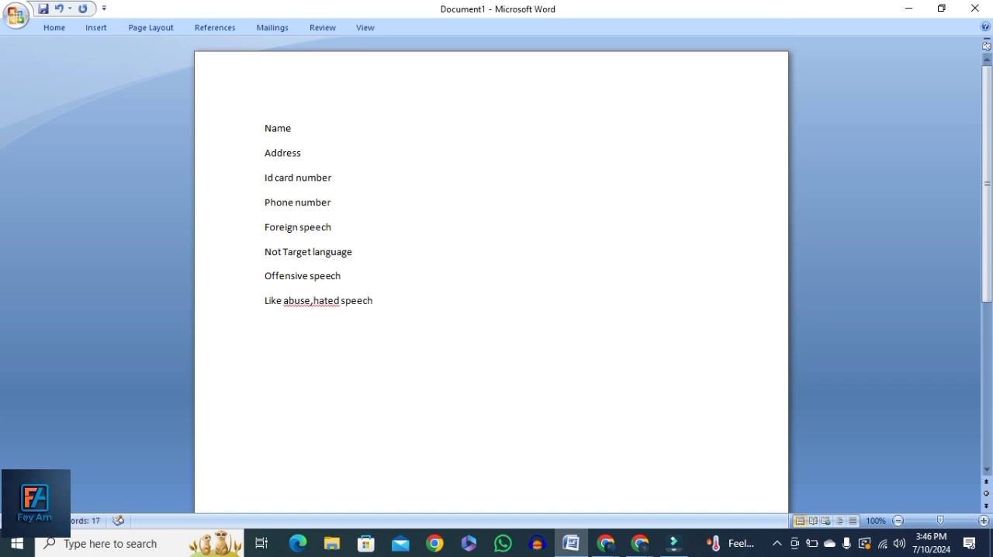
{"action": "key", "text": "Return"}
{"action": "left_click", "coordinate": [314, 300]}
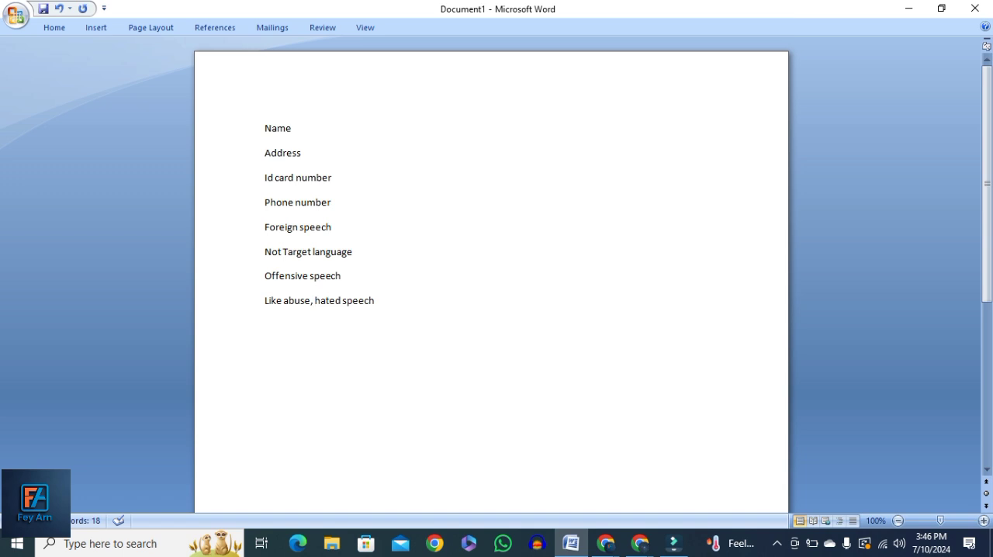
{"action": "left_click", "coordinate": [375, 300]}
Insert PII as a heading line above Name
{"action": "left_click", "coordinate": [265, 128]}
{"action": "key", "text": "Return"}
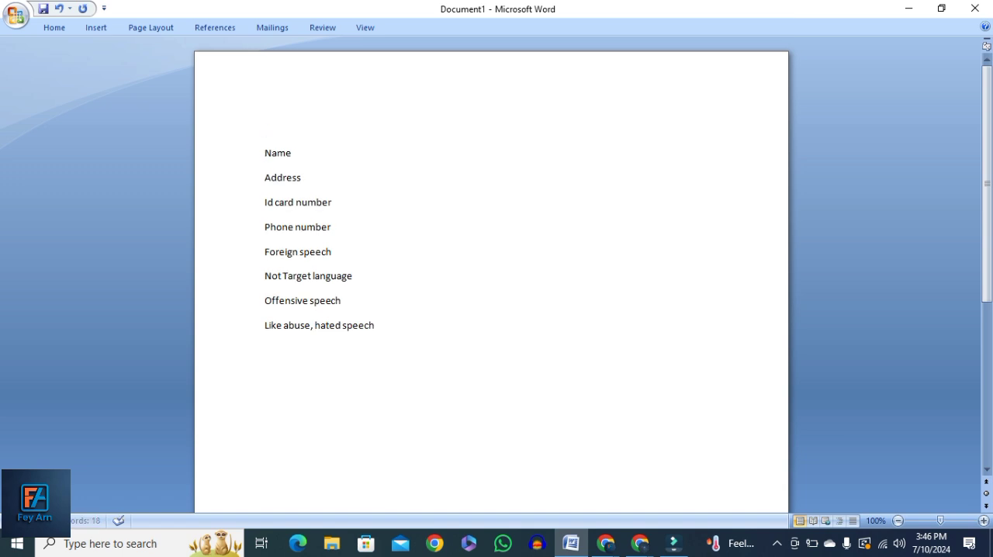
{"action": "left_click", "coordinate": [265, 128]}
{"action": "type", "text": "PII"}
Add Unintelligible as a new line at the end of the list
{"action": "left_click", "coordinate": [374, 325]}
{"action": "key", "text": "Return"}
{"action": "type", "text": "UNintelligible"}
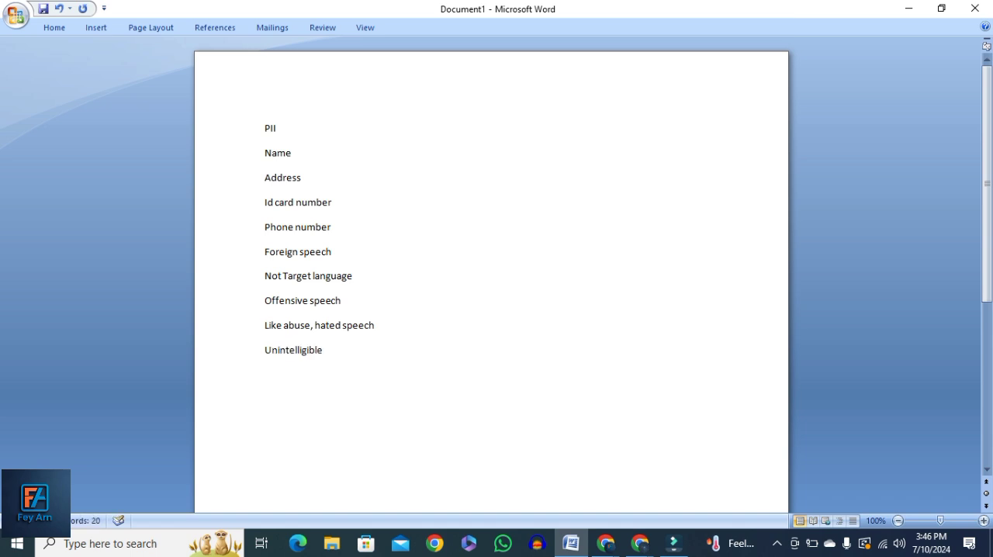
Add the line "Words not understand" below Unintelligible
{"action": "key", "text": "Return"}
{"action": "type", "text": "wors"}
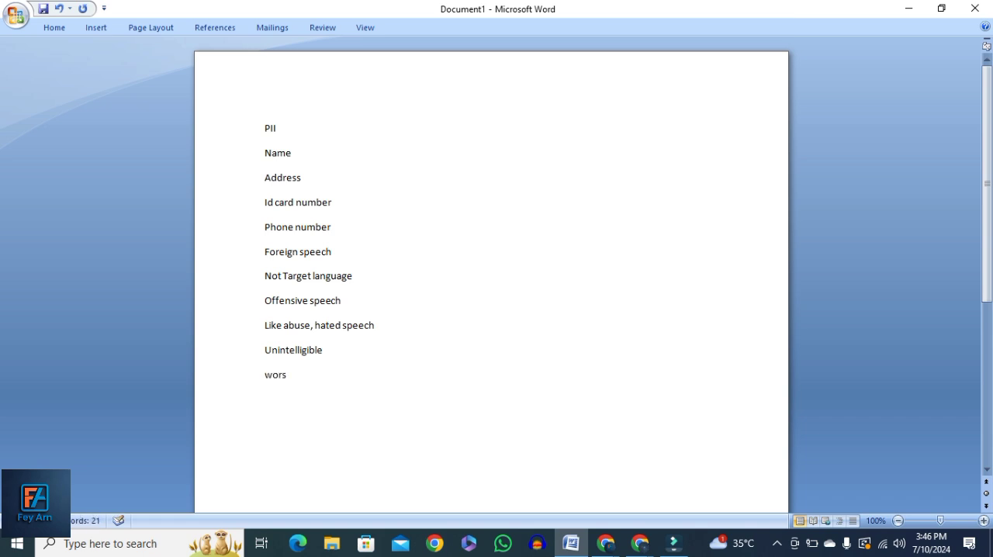
{"action": "key", "text": "BackSpace"}
{"action": "key", "text": "BackSpace"}
{"action": "type", "text": "ds"}
{"action": "type", "text": " uninm"}
{"action": "key", "text": "BackSpace"}
{"action": "key", "text": "BackSpace"}
{"action": "key", "text": "BackSpace"}
{"action": "key", "text": "BackSpace"}
{"action": "key", "text": "BackSpace"}
{"action": "key", "text": "BackSpace"}
{"action": "type", "text": "not unders"}
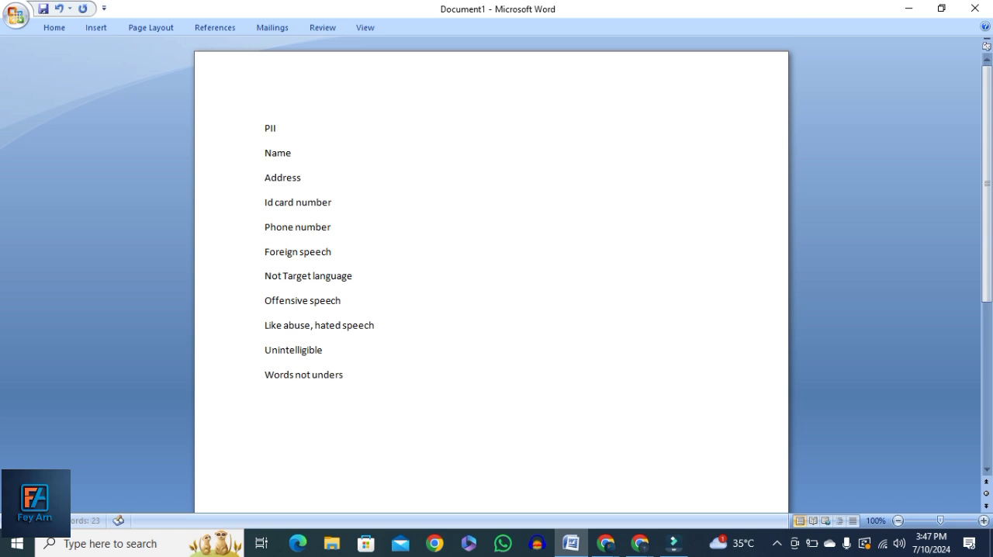
{"action": "type", "text": "tand"}
Add Singing as the following line of the list, with its spelling corrected
{"action": "key", "text": "Return"}
{"action": "type", "text": "sing9ing"}
{"action": "key", "text": "BackSpace"}
{"action": "key", "text": "BackSpace"}
{"action": "key", "text": "BackSpace"}
{"action": "key", "text": "BackSpace"}
{"action": "type", "text": "ing"}
{"action": "key", "text": "Return"}
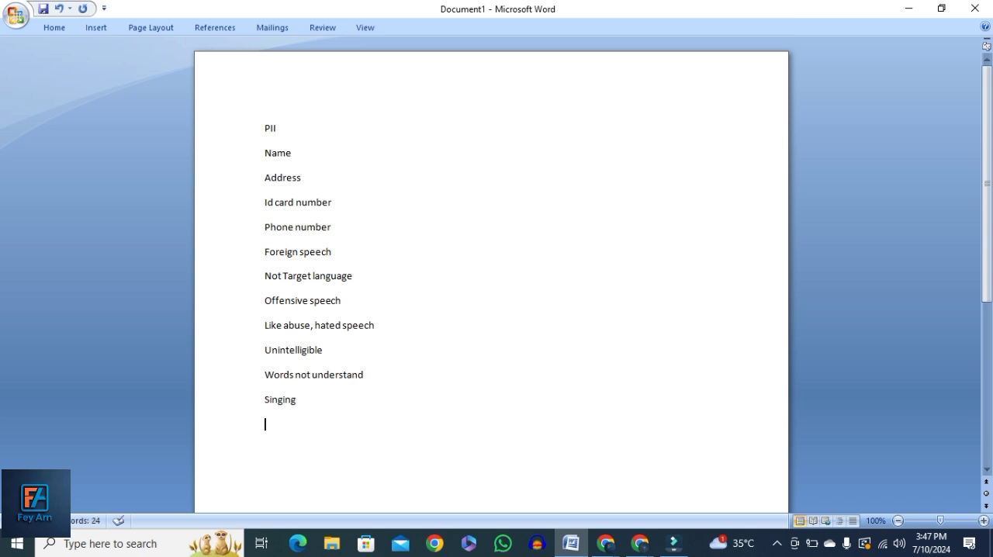
Enter "song" below Singing and switch back to the CrowdCompute Workbench window with the LOFT task
{"action": "type", "text": "song"}
{"action": "mouse_move", "coordinate": [604, 543]}
{"action": "left_click", "coordinate": [667, 477]}
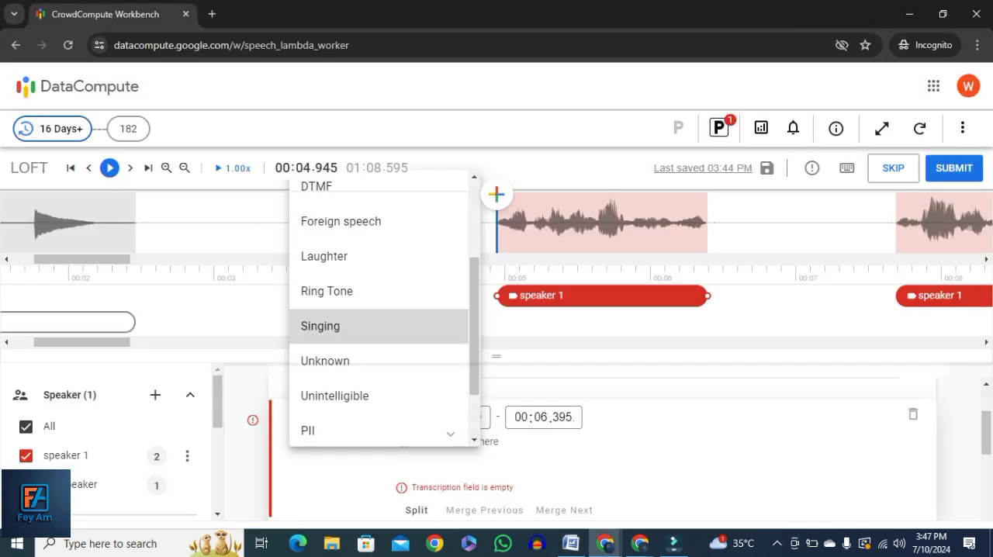
Apply the Singing label to the speaker 1 segment starting at 00:04.950, and reset that segment to No Label
{"action": "left_click", "coordinate": [320, 326]}
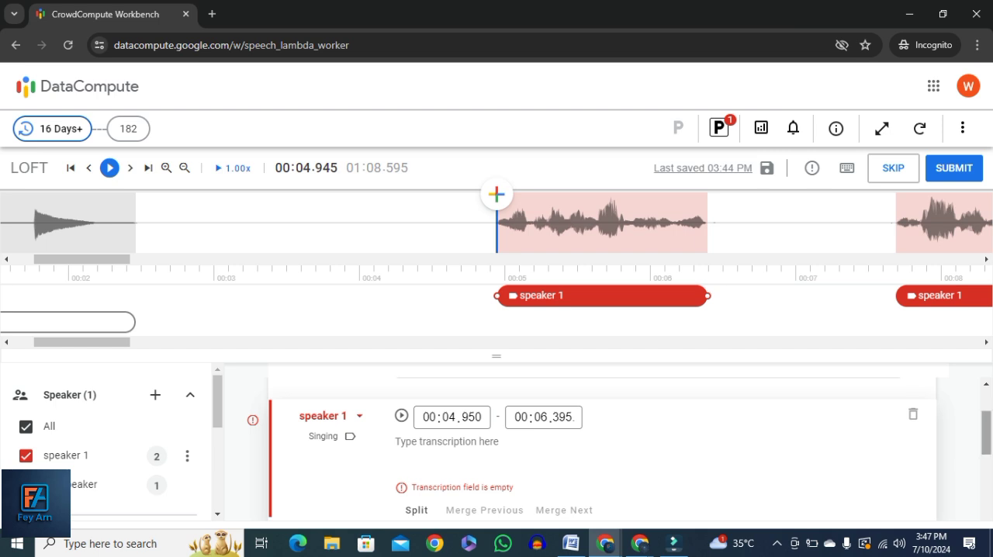
{"action": "left_click", "coordinate": [329, 436]}
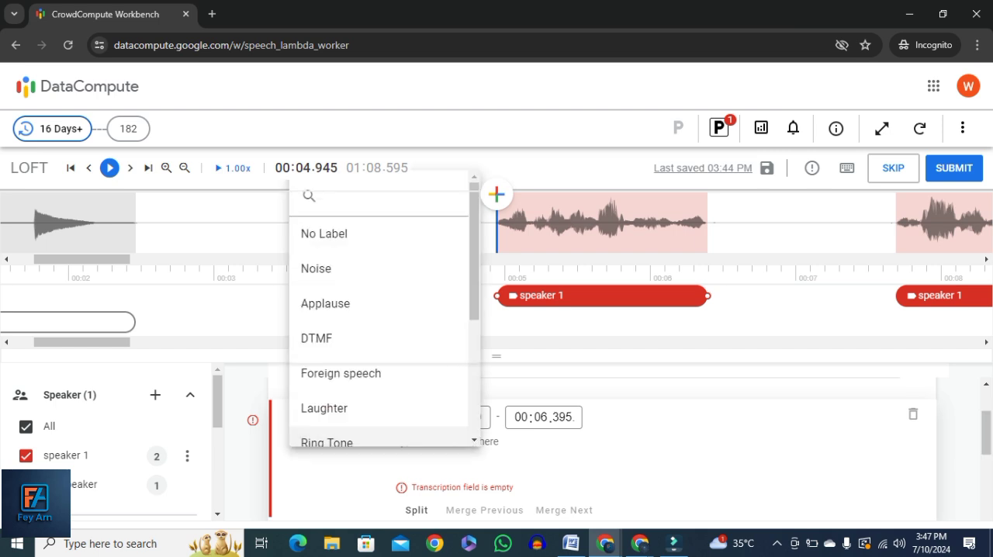
{"action": "left_click", "coordinate": [341, 230]}
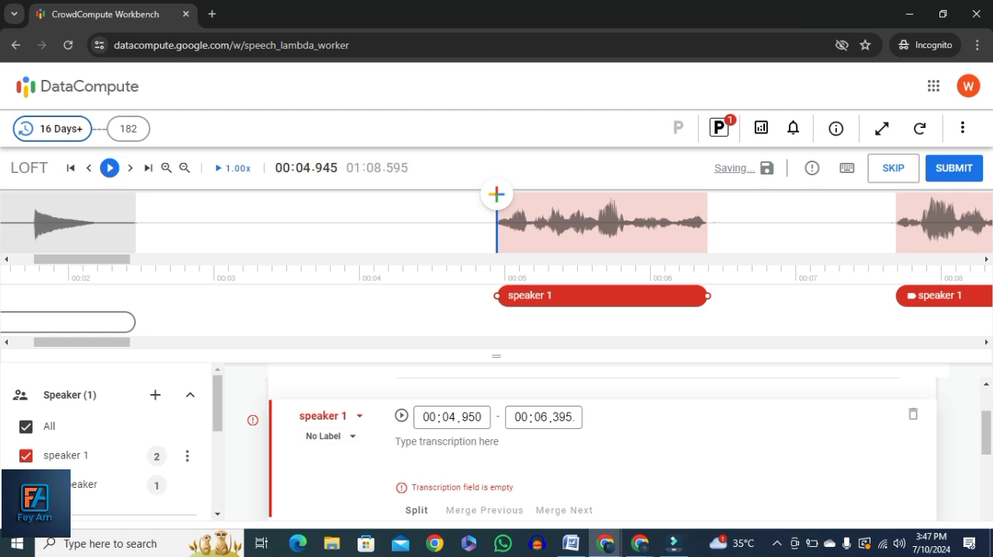
Replace the Foreign speech label on the speaker 1 segment from 00:07.690 to 00:10.210 with No Label
{"action": "left_click_drag", "start_coordinate": [986, 433], "coordinate": [985, 472]}
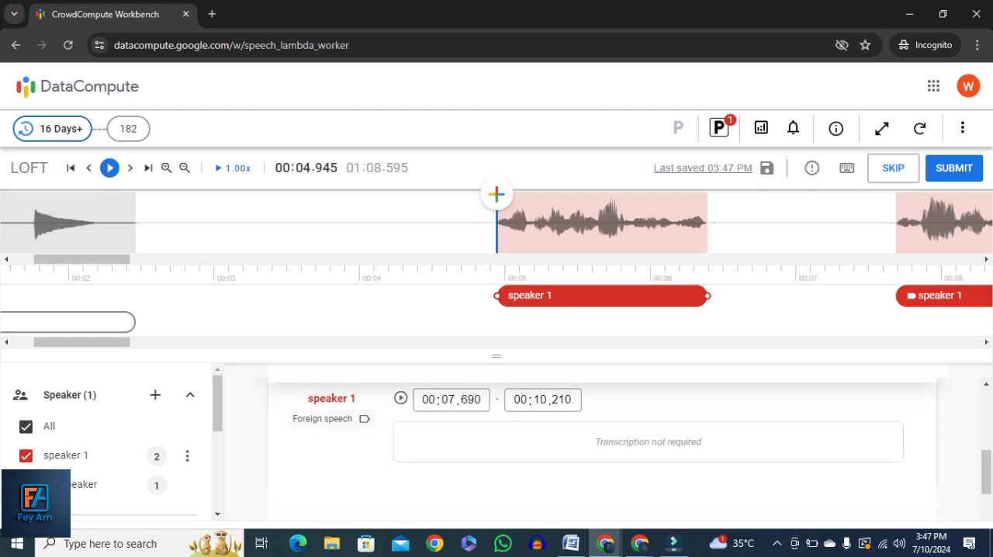
{"action": "left_click", "coordinate": [332, 418]}
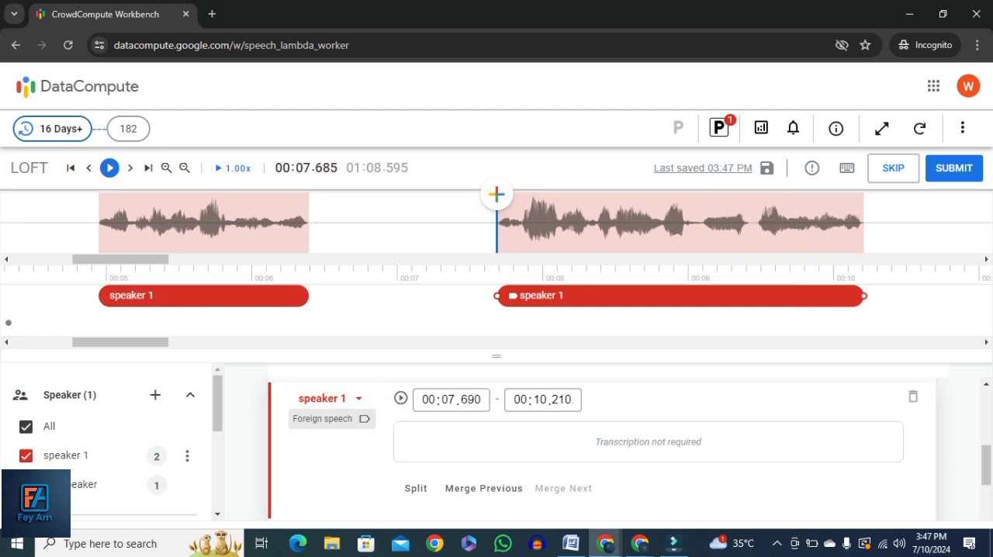
{"action": "left_click", "coordinate": [330, 419]}
{"action": "left_click", "coordinate": [333, 230]}
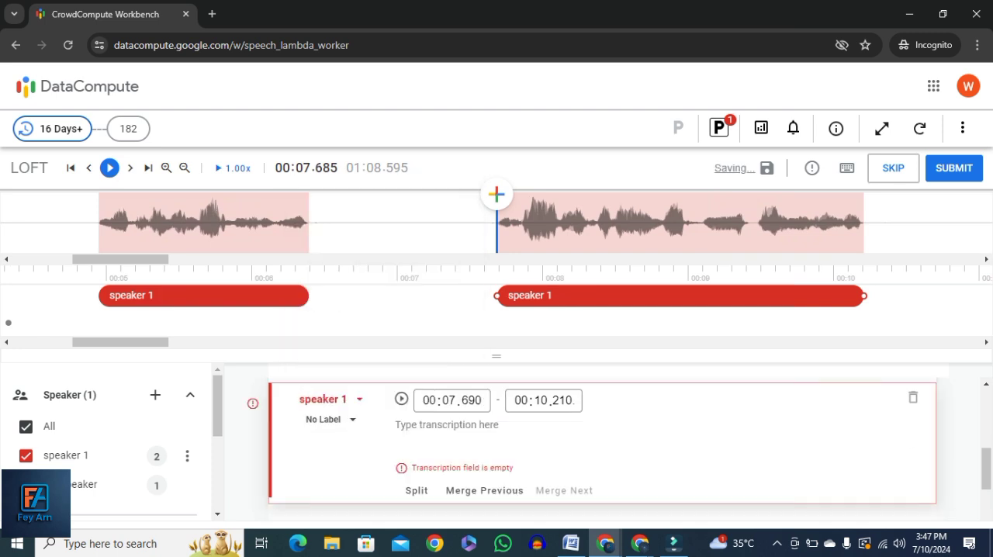